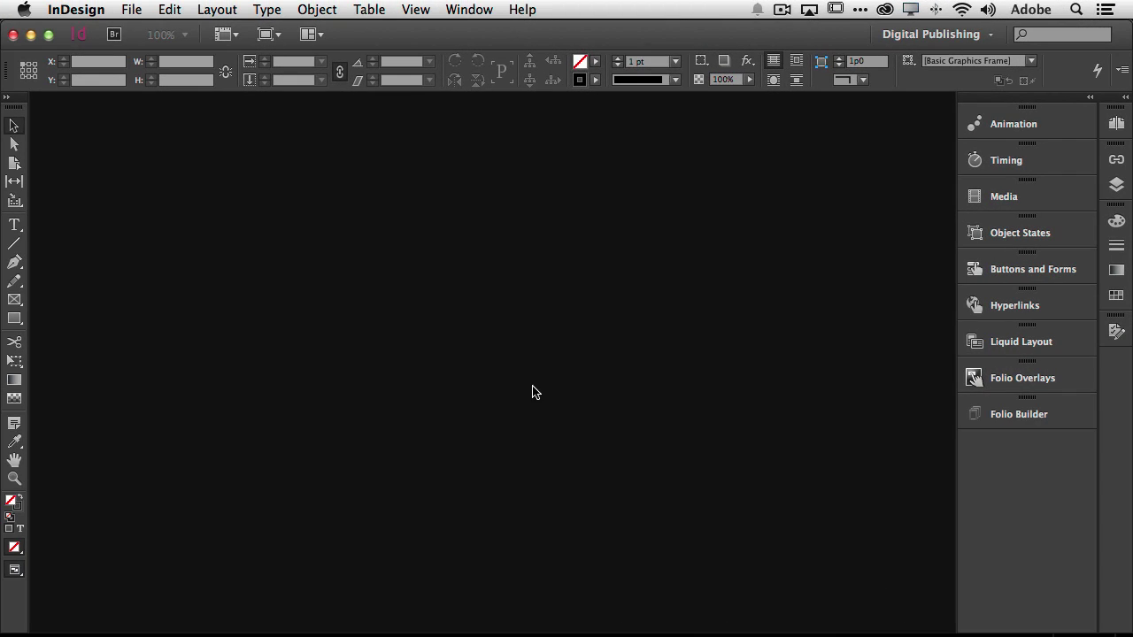
- Create a Digital Publishing document, iPad size, with 3 pages and no primary text frame
click(133, 11)
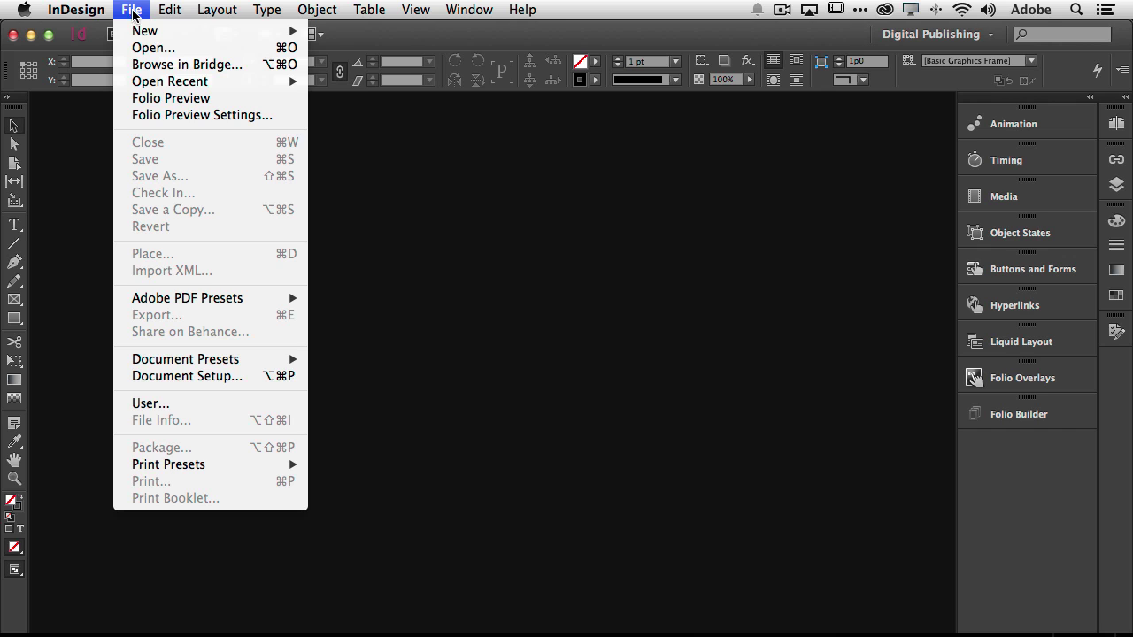
mouse_move(142, 32)
click(341, 39)
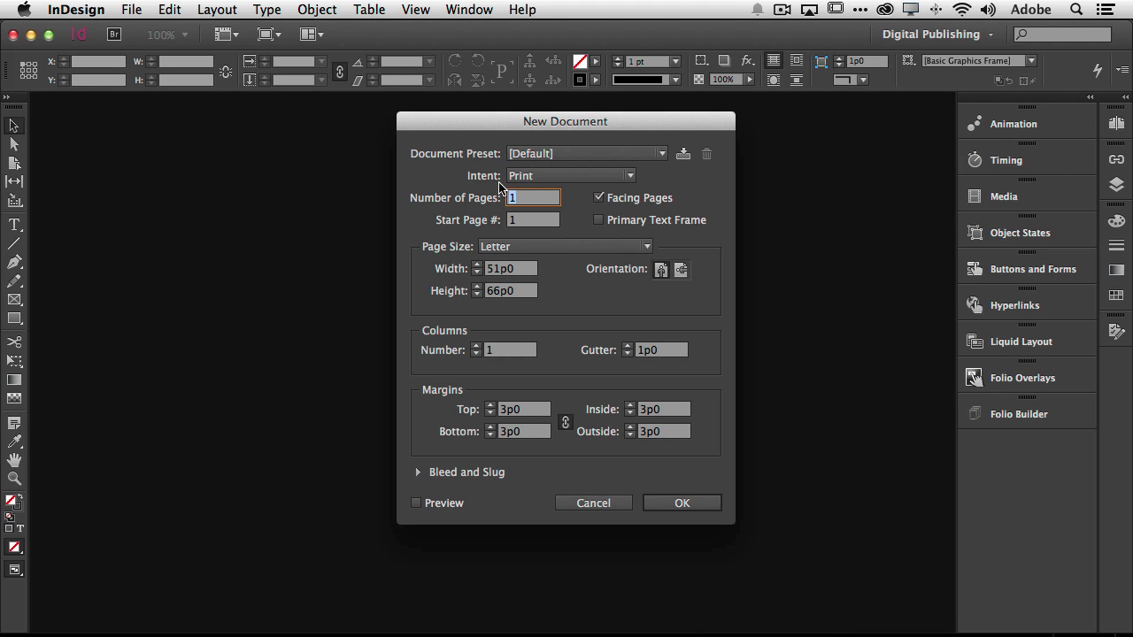
click(554, 180)
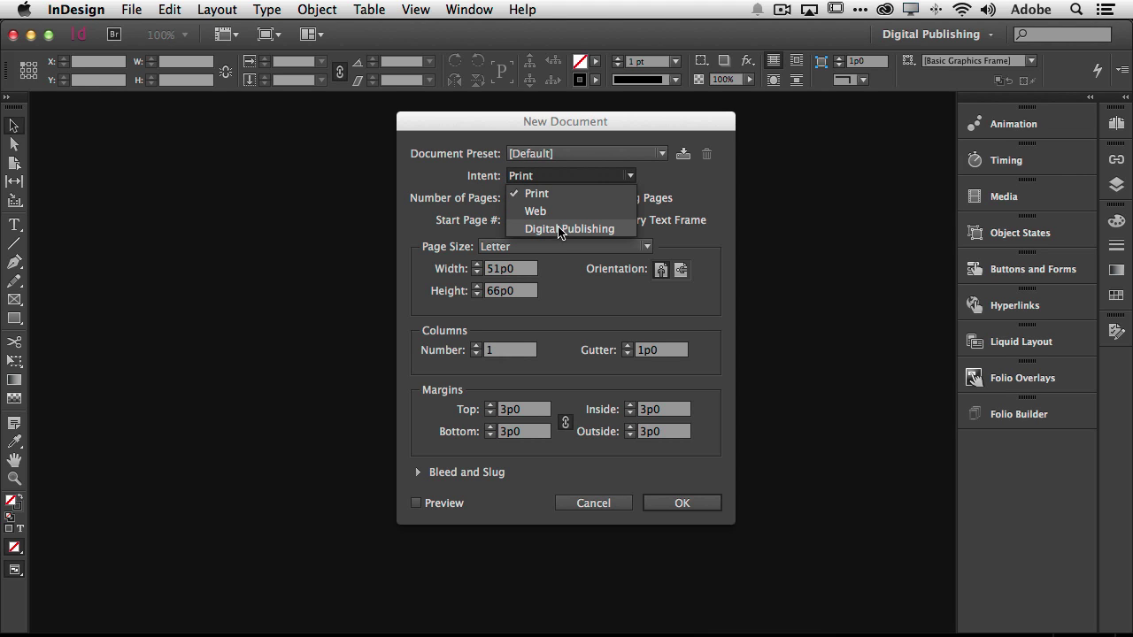
click(560, 232)
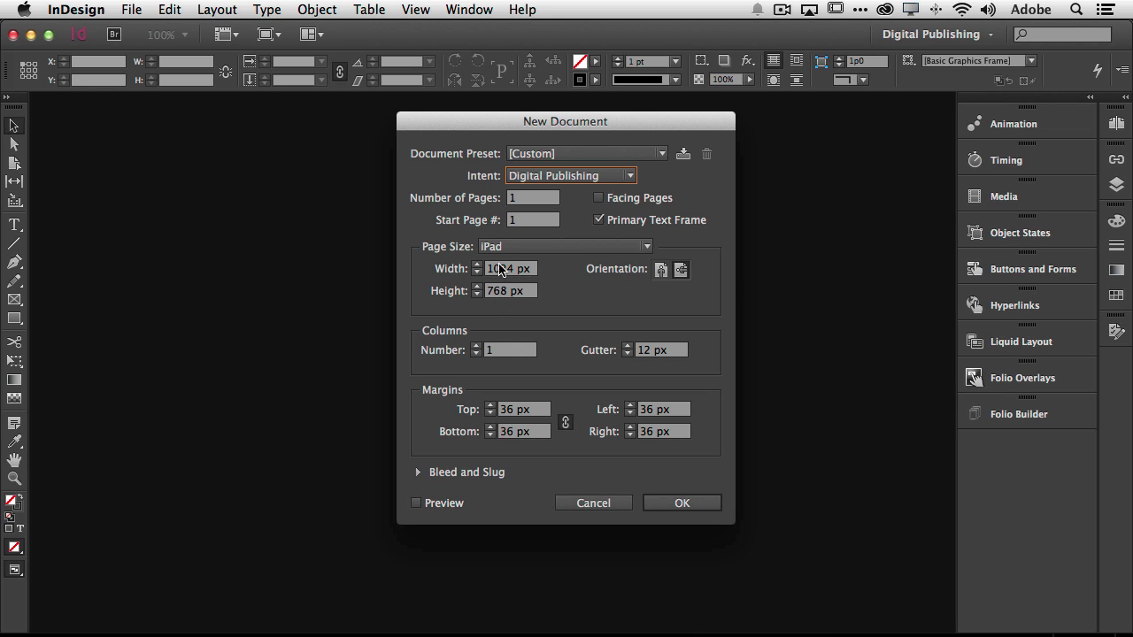
click(516, 248)
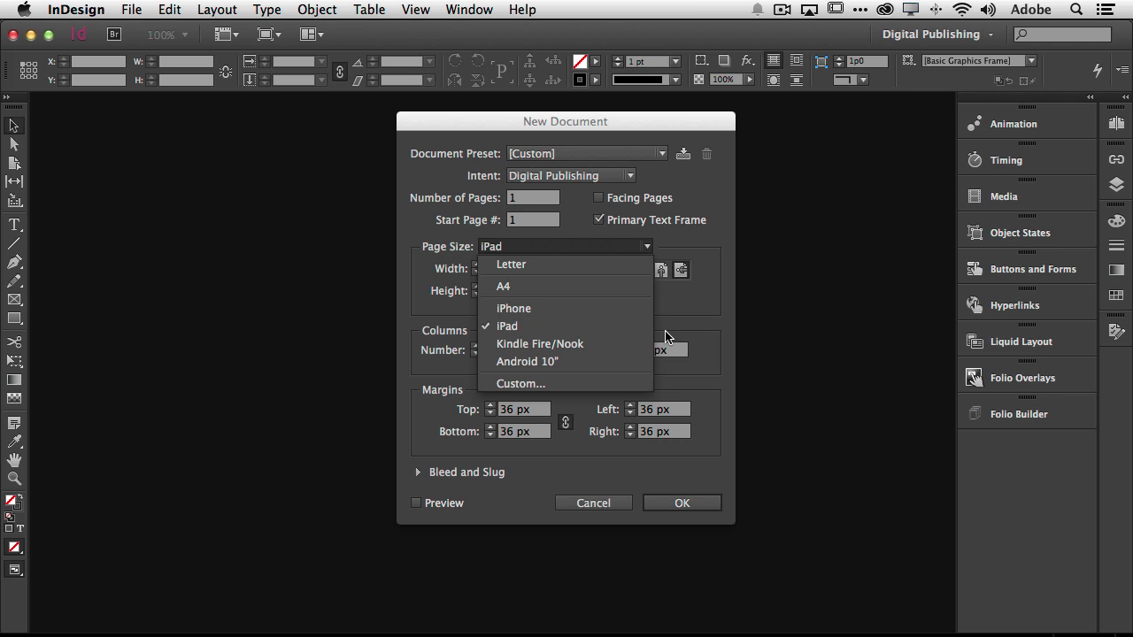
click(699, 324)
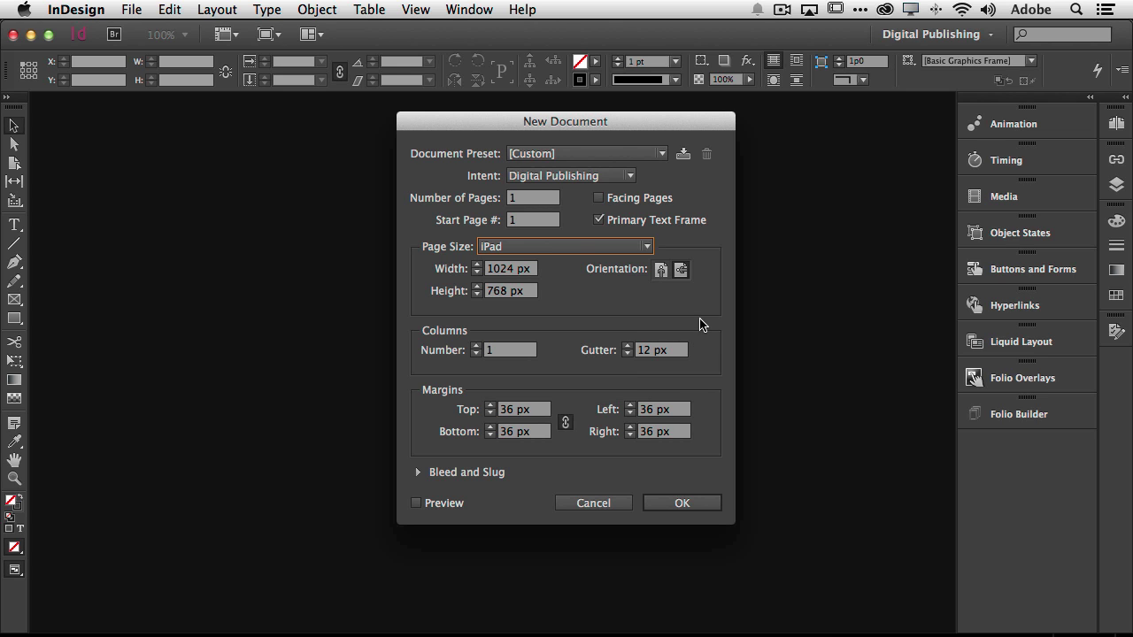
click(602, 221)
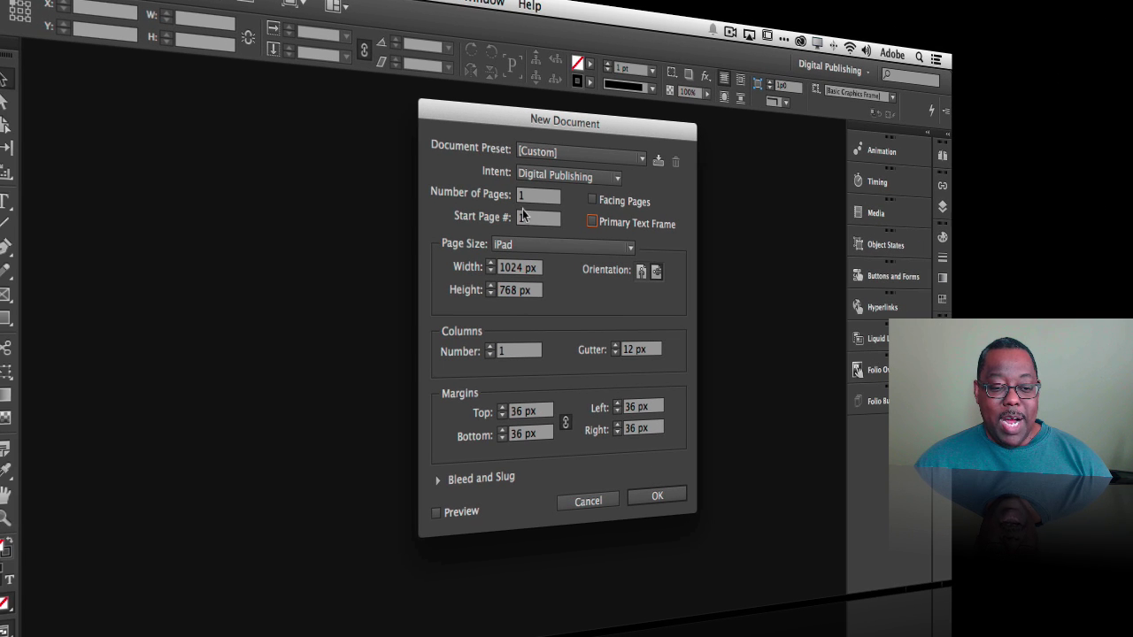
double_click(531, 196)
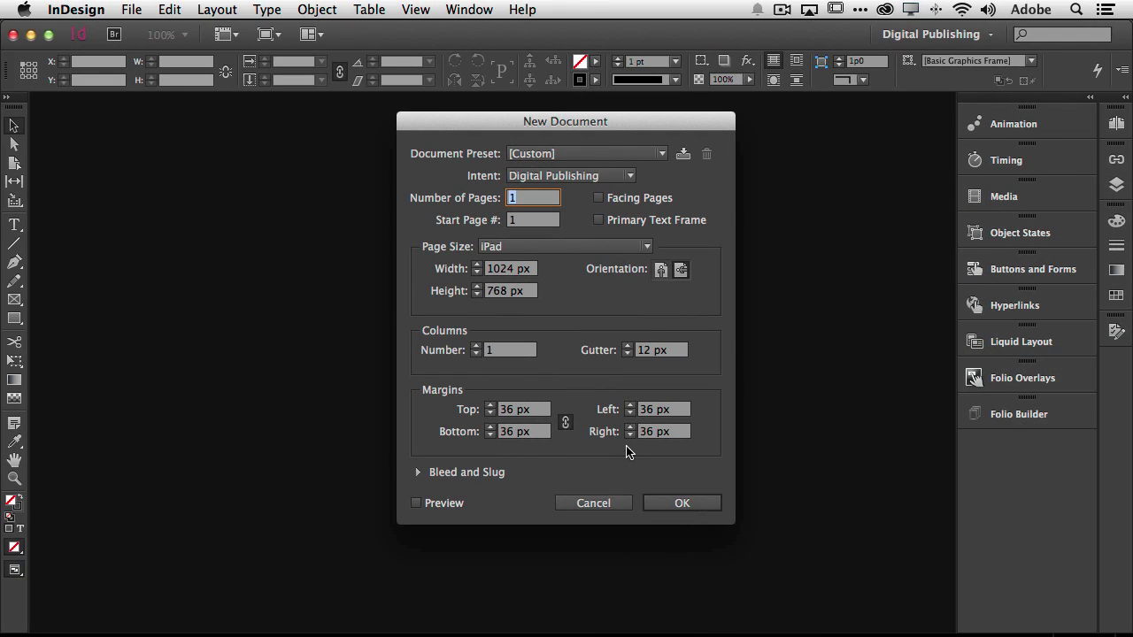
text(3)
click(666, 513)
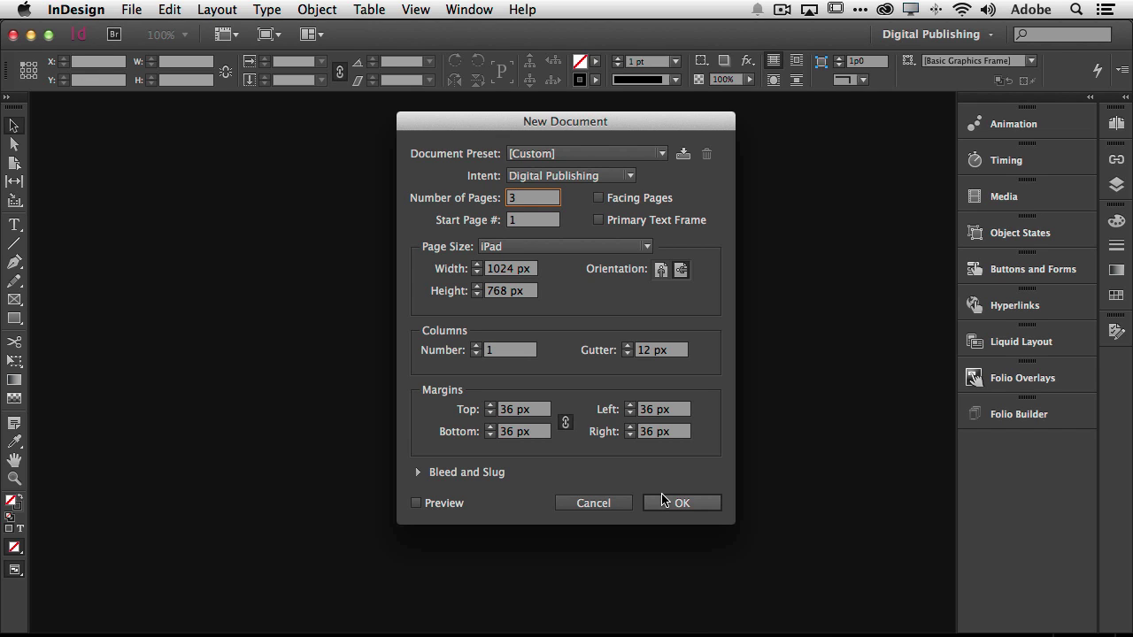
click(679, 505)
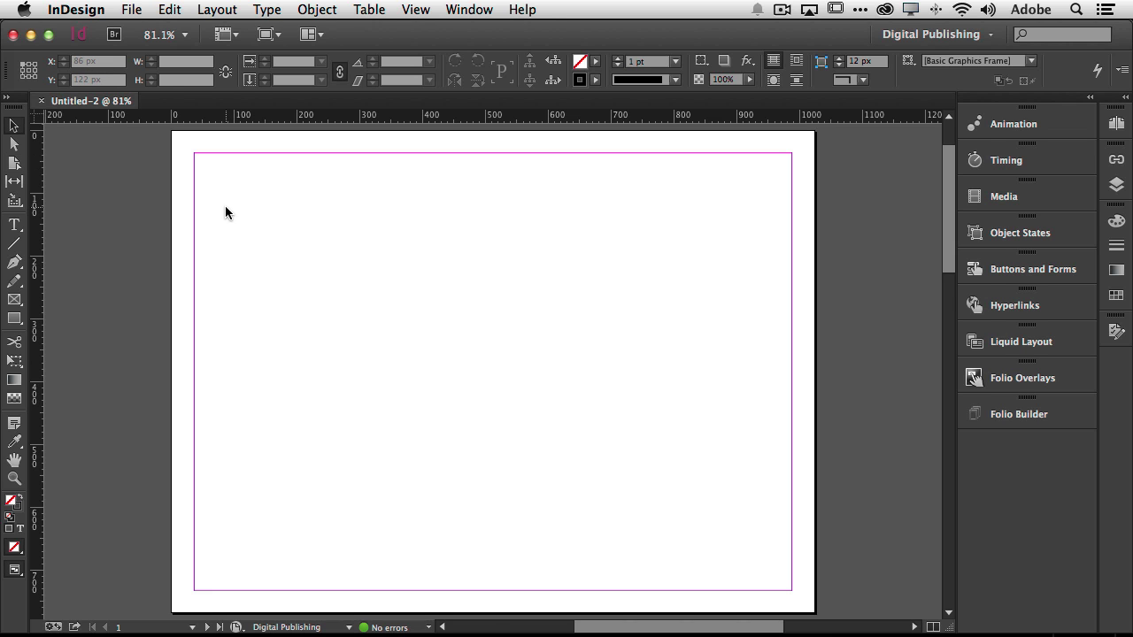
- Load the 0013-_DSC7289-Edit.jpg harbour photo for placing
key(super+d)
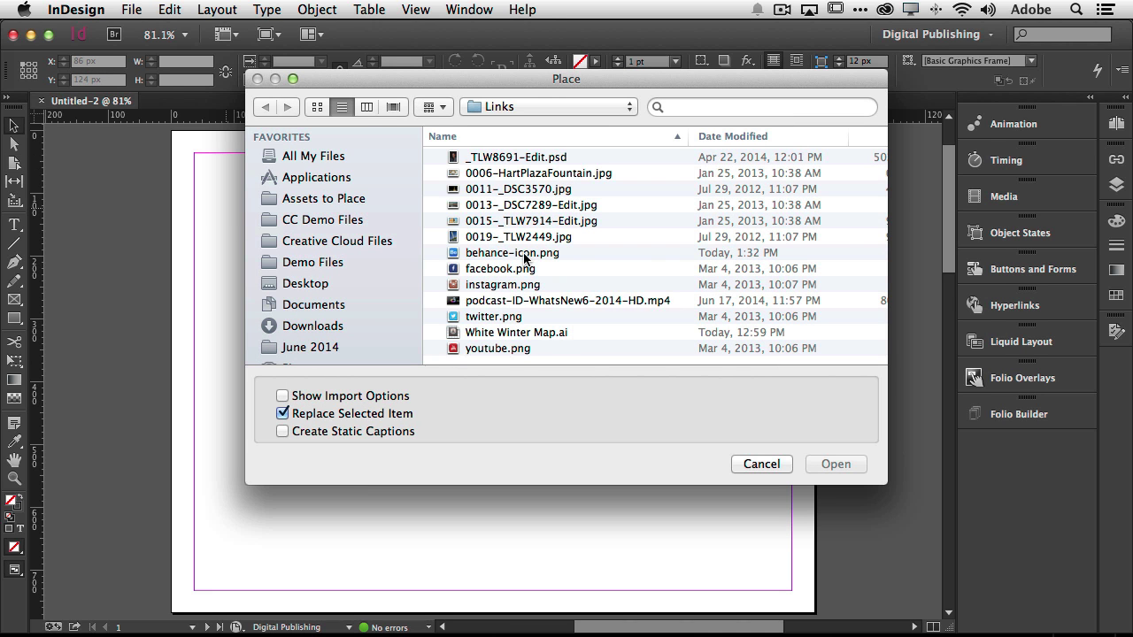
click(494, 205)
key(space)
key(space)
click(806, 462)
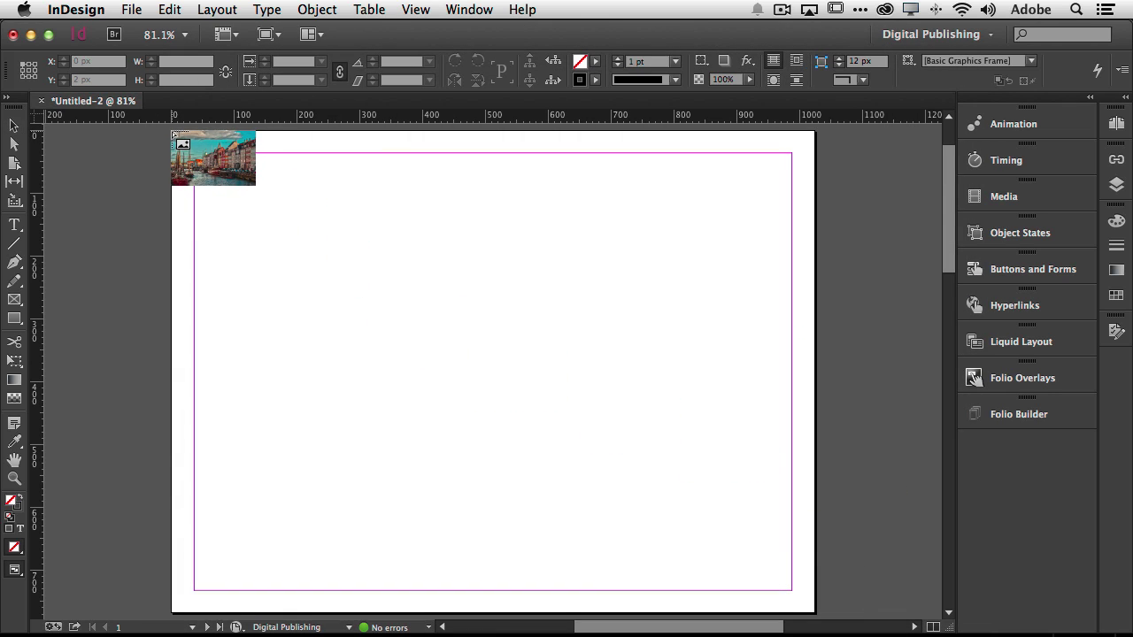
- Place the photo full-width atop page 1, cropped to 454 px tall, then move to page 2
mouse_move(172, 132)
mouse_down()
mouse_move(375, 213)
mouse_move(759, 310)
mouse_move(815, 356)
mouse_up()
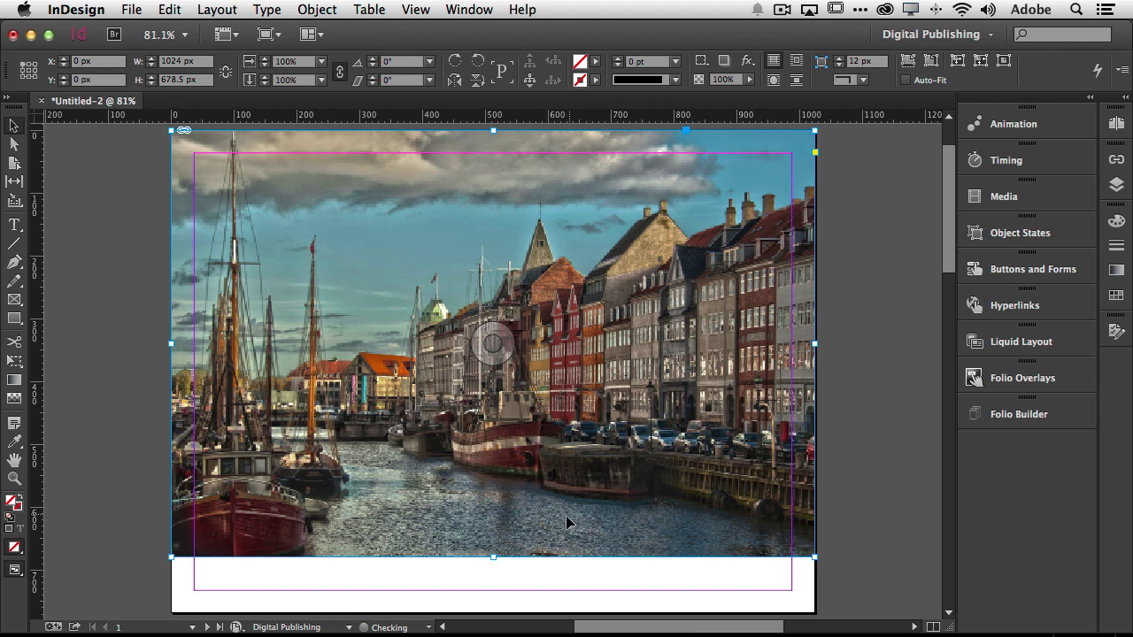
drag(494, 559, 493, 416)
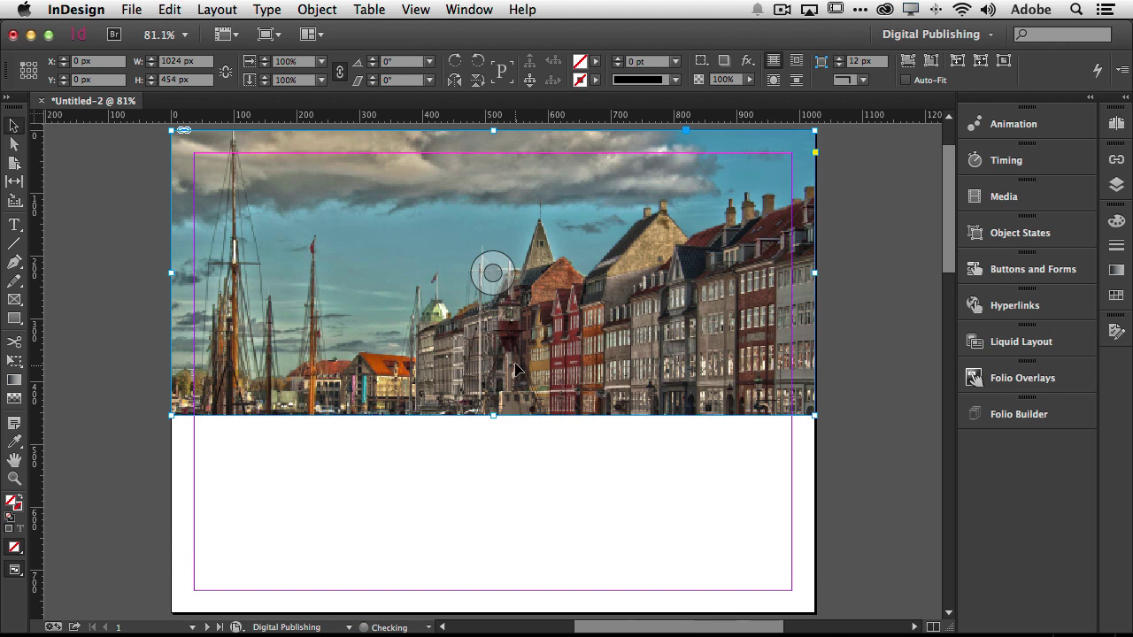
drag(493, 270, 487, 224)
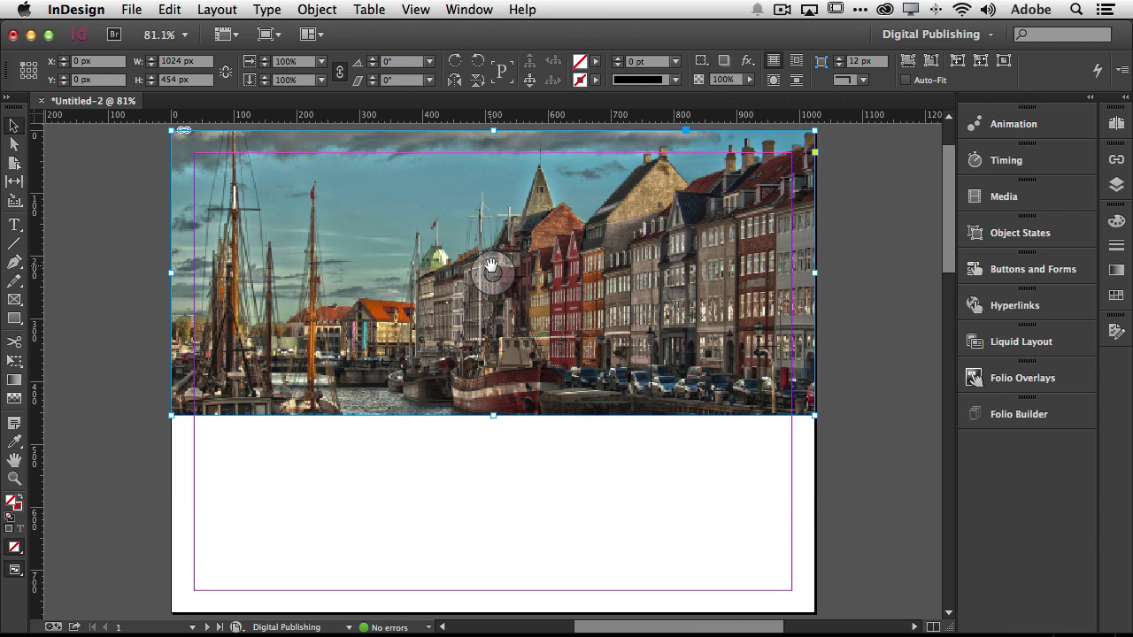
click(491, 266)
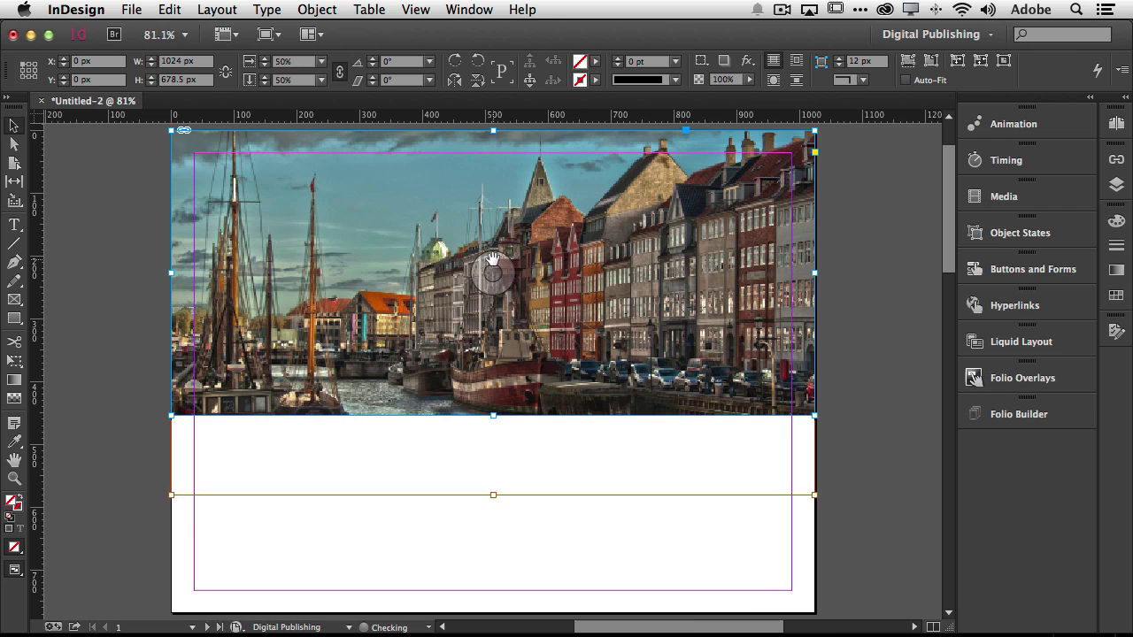
key(Escape)
click(857, 471)
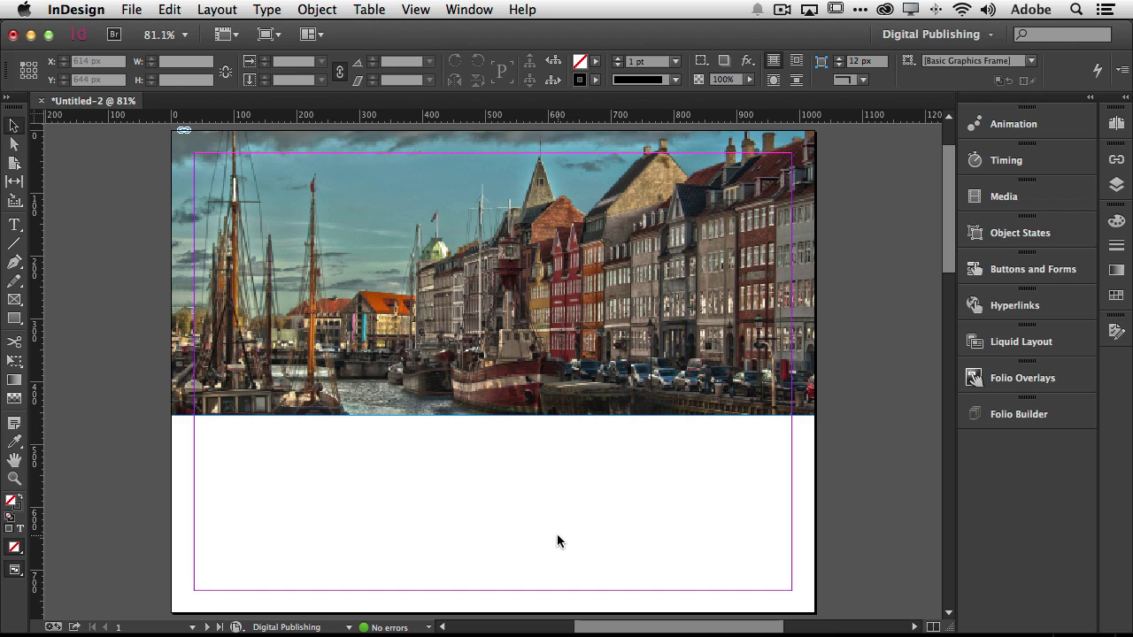
scroll(855, 304, down, 10)
scroll(855, 307, down, 3)
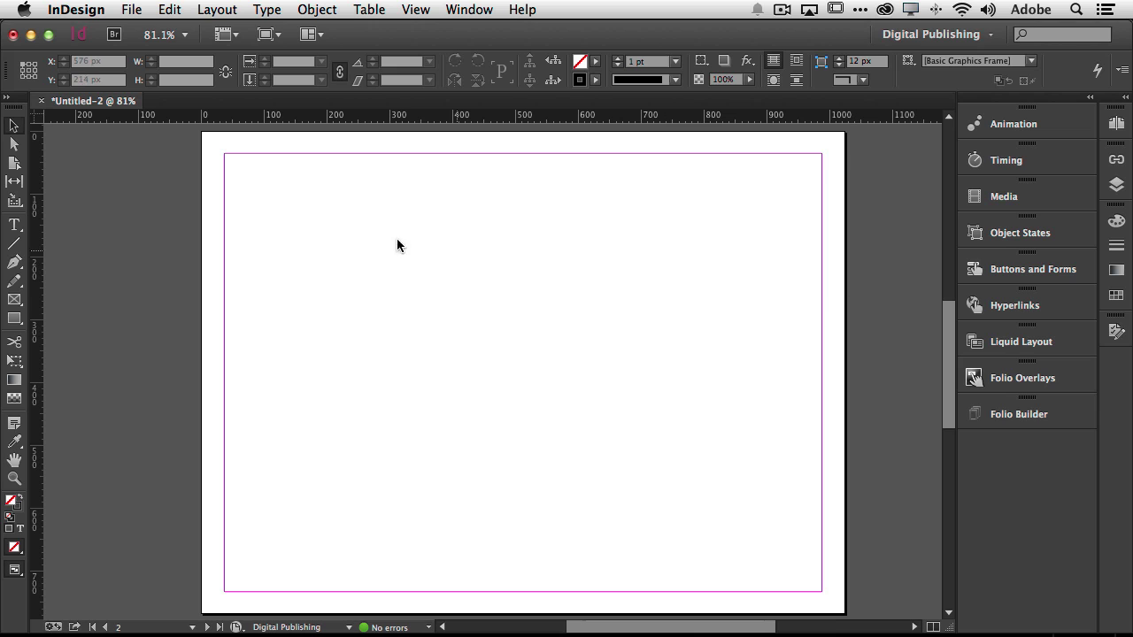
- Load 0011-_DSC3570.jpg, 0006-HartPlazaFountain.jpg and 0015-_TLW7914-Edit.jpg together for placing
click(124, 9)
click(125, 9)
click(125, 9)
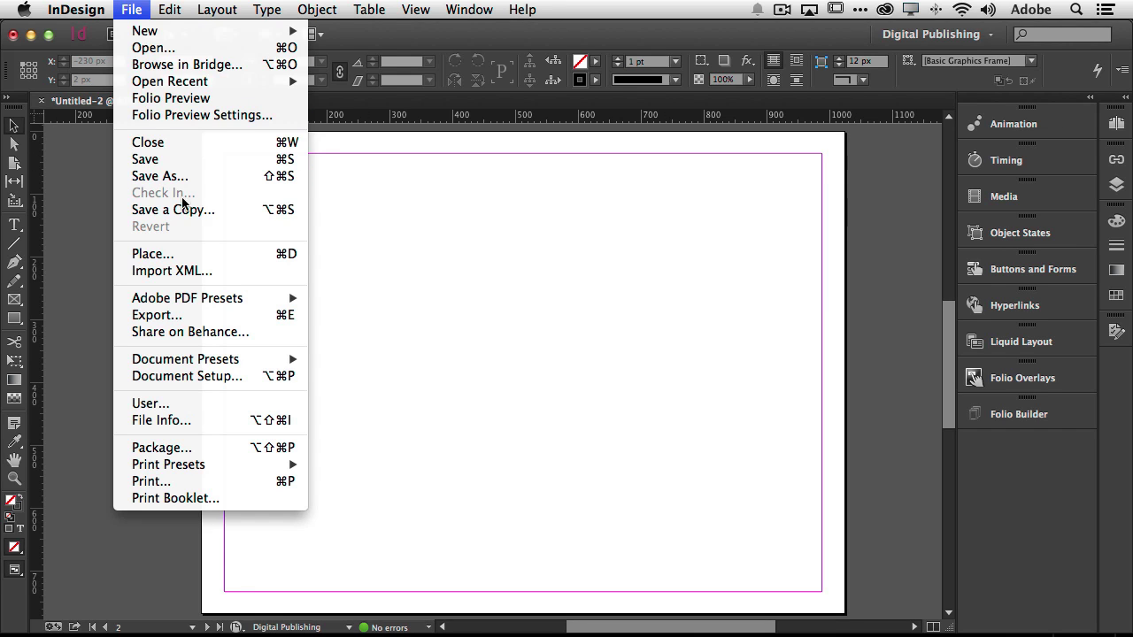
click(152, 255)
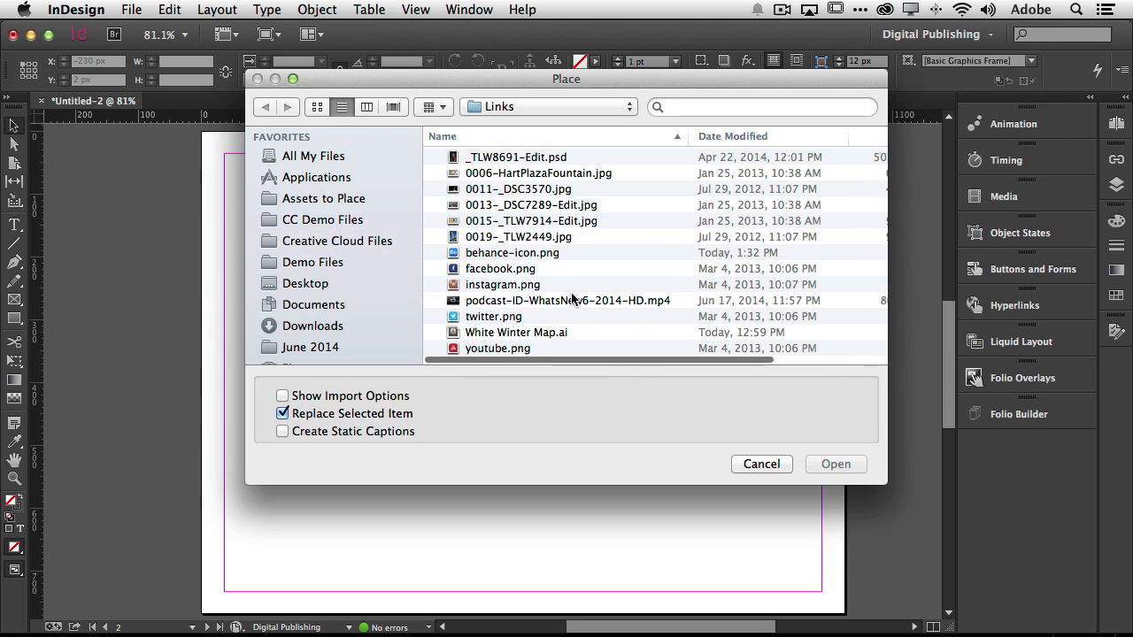
click(519, 190)
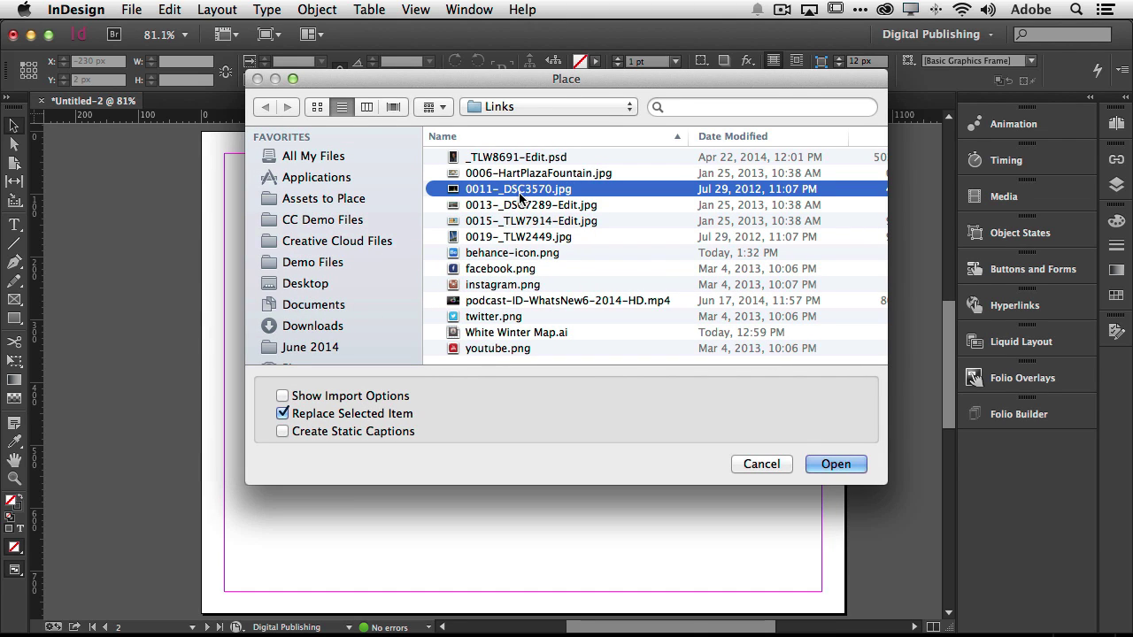
shift+click(528, 174)
super+click(531, 221)
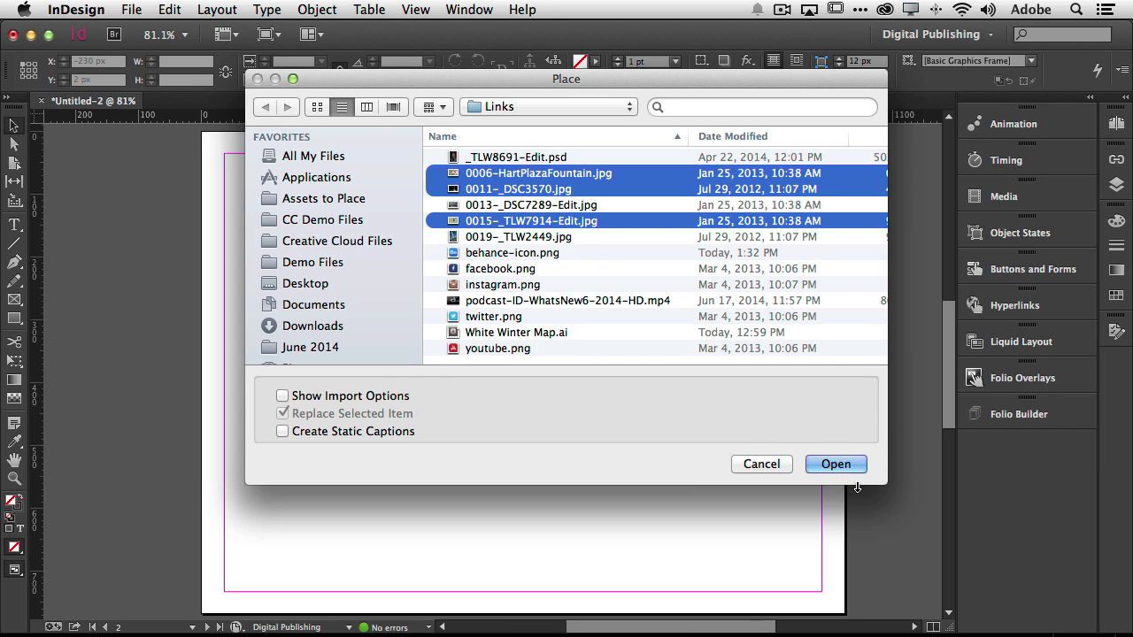
click(835, 463)
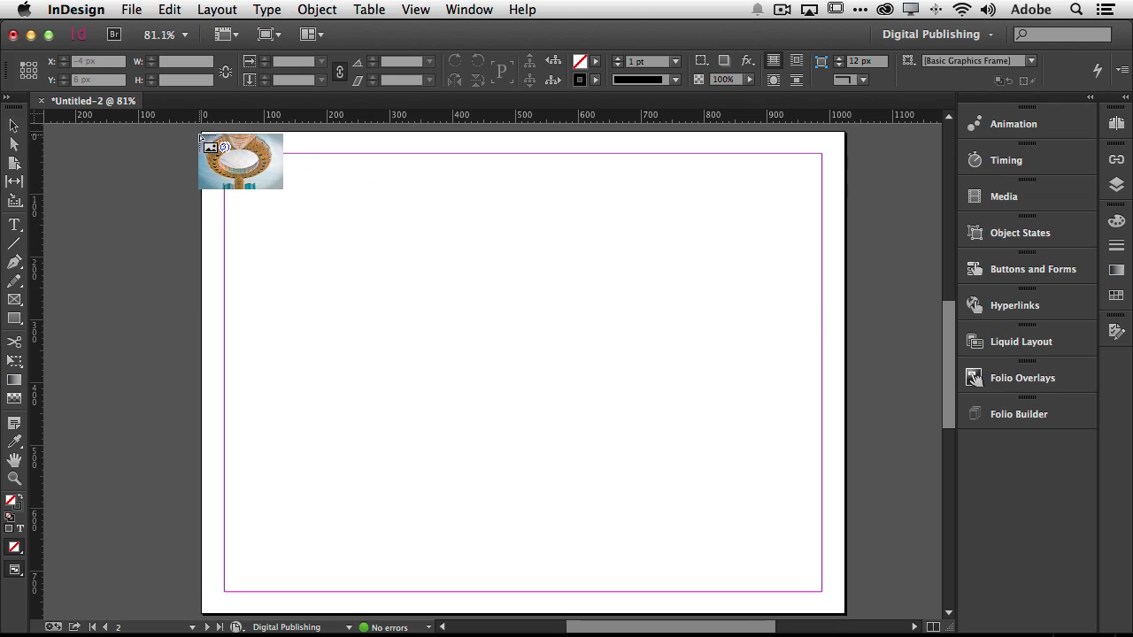
- Place the three photos as a one-column grid on page 2's left, filled proportionally
drag(204, 134, 540, 612)
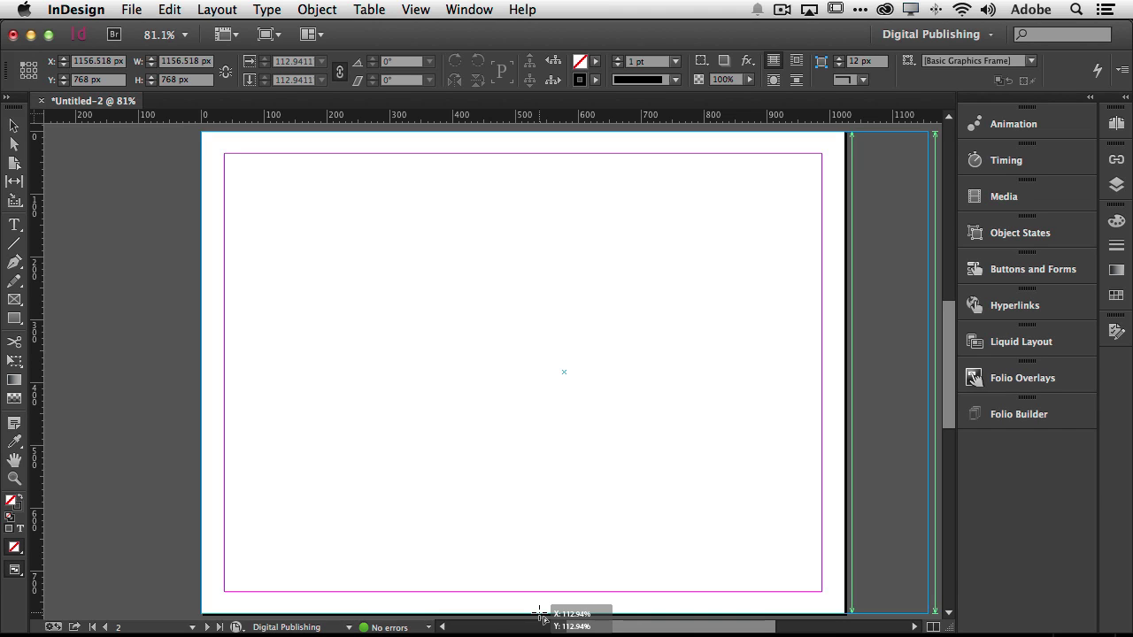
key(Up)
drag(540, 613, 434, 613)
key(Up)
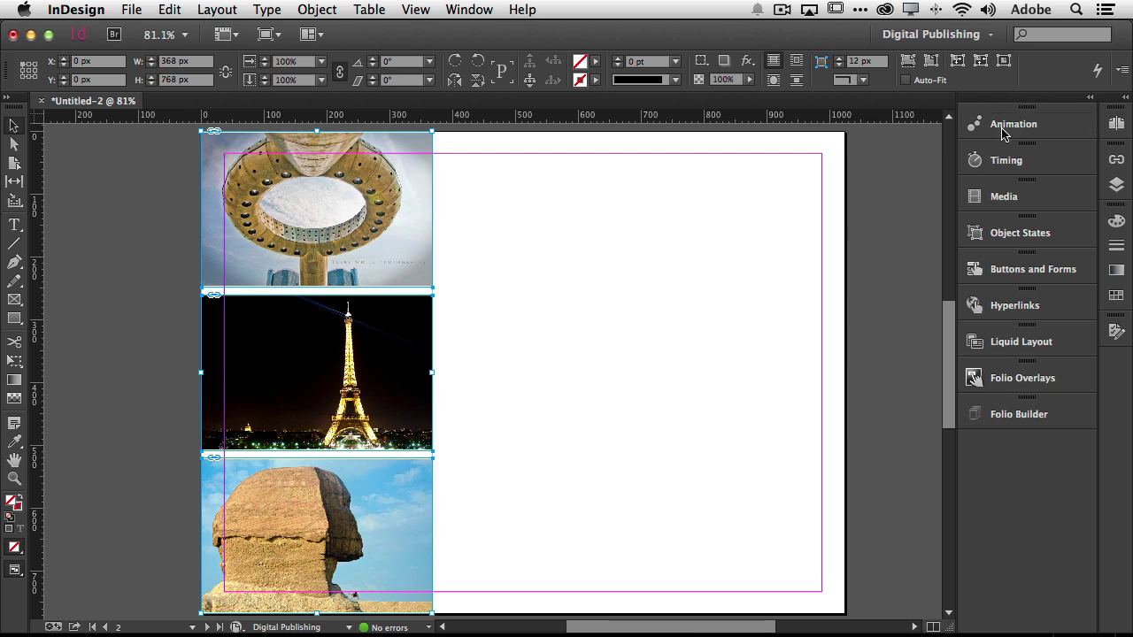
click(908, 61)
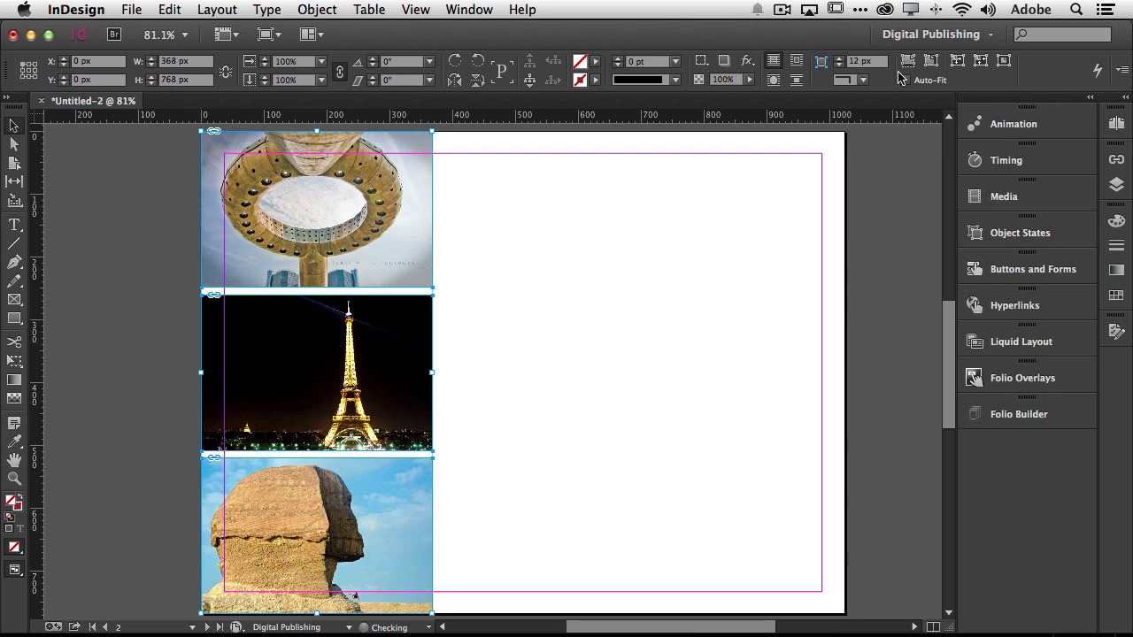
click(669, 252)
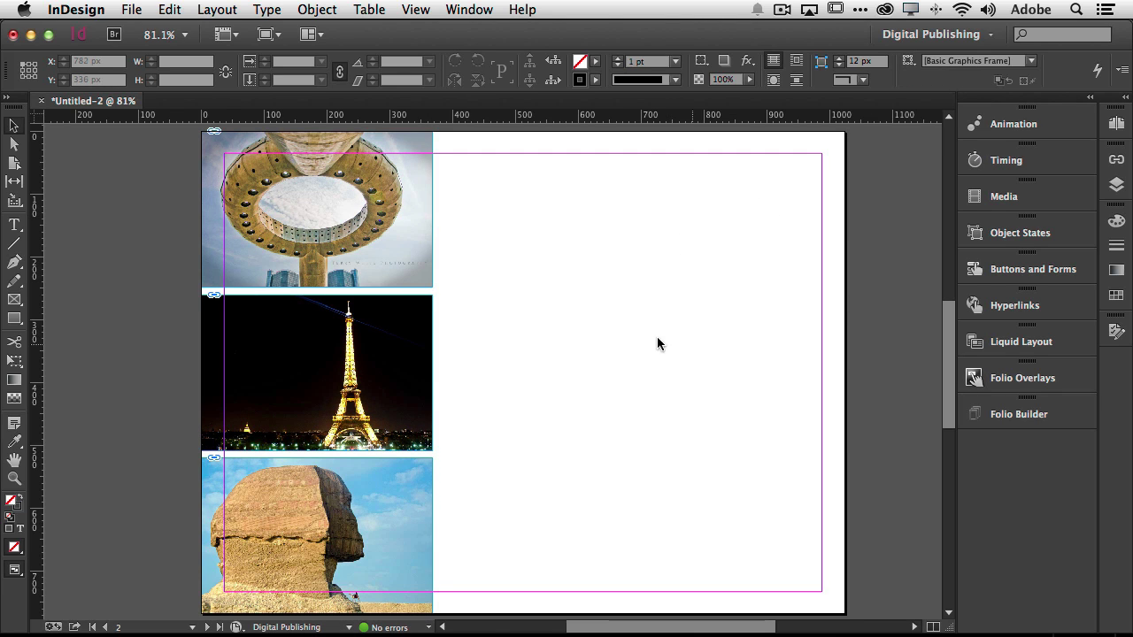
- Draw a text frame on page 2's right side and fill it with placeholder text
click(14, 225)
drag(523, 299, 822, 592)
click(270, 10)
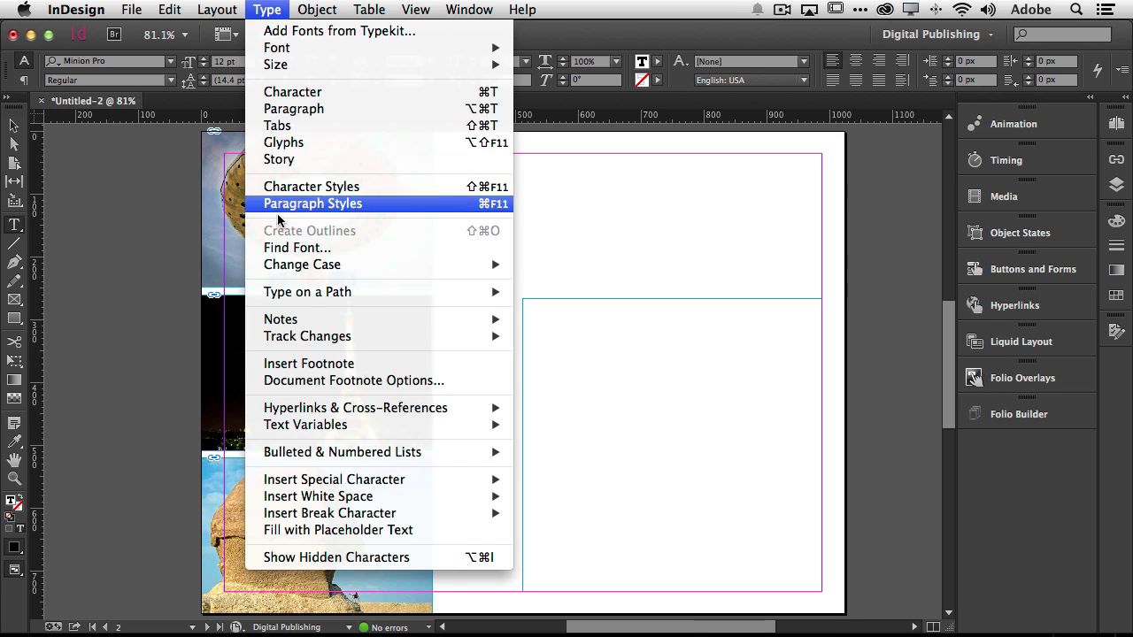
mouse_move(310, 292)
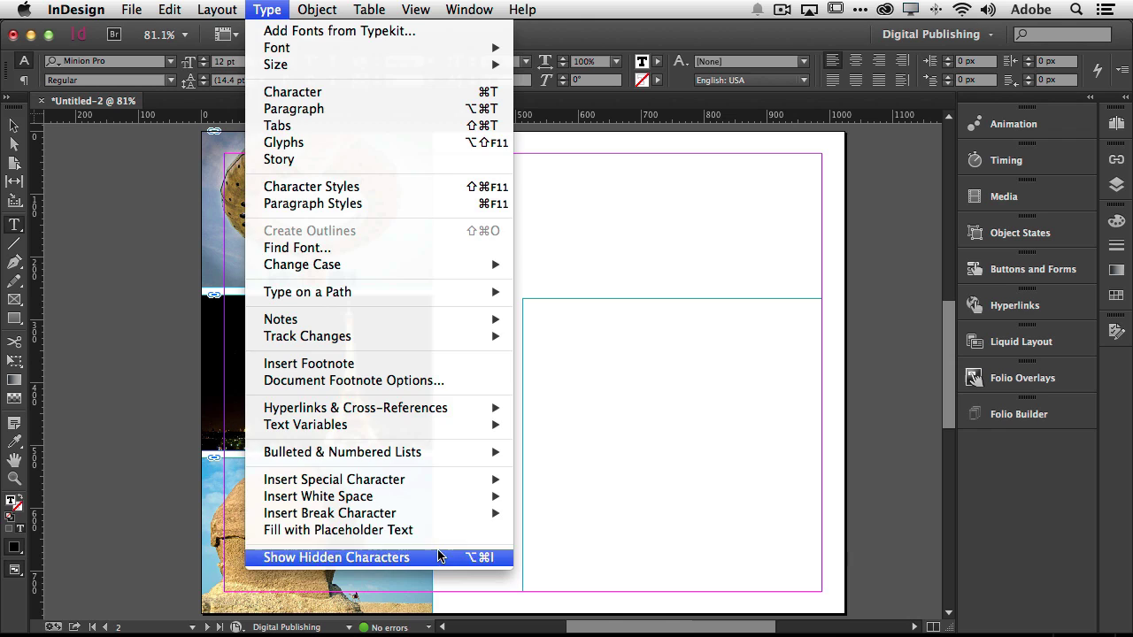
click(438, 531)
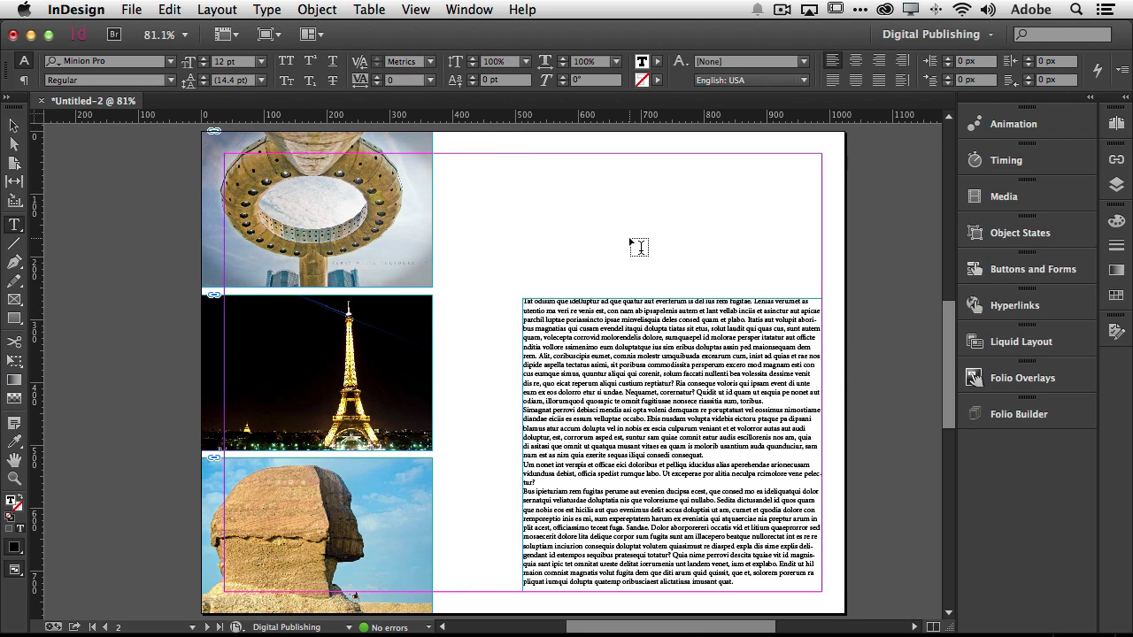
scroll(836, 294, down, 1)
scroll(837, 294, down, 10)
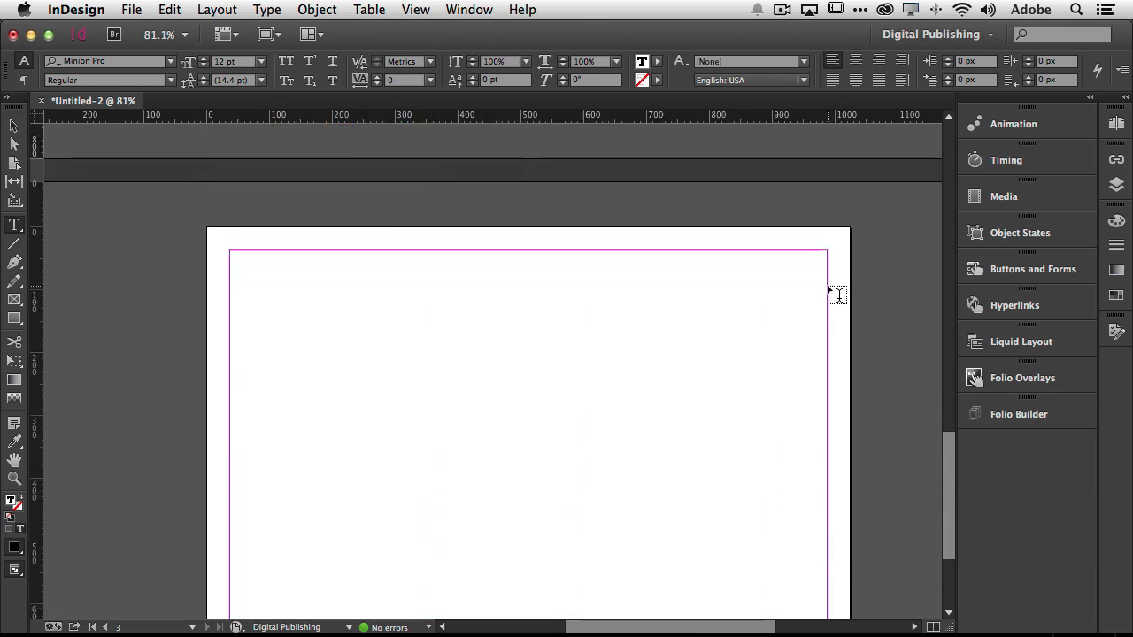
scroll(837, 294, down, 5)
scroll(838, 295, up, 2)
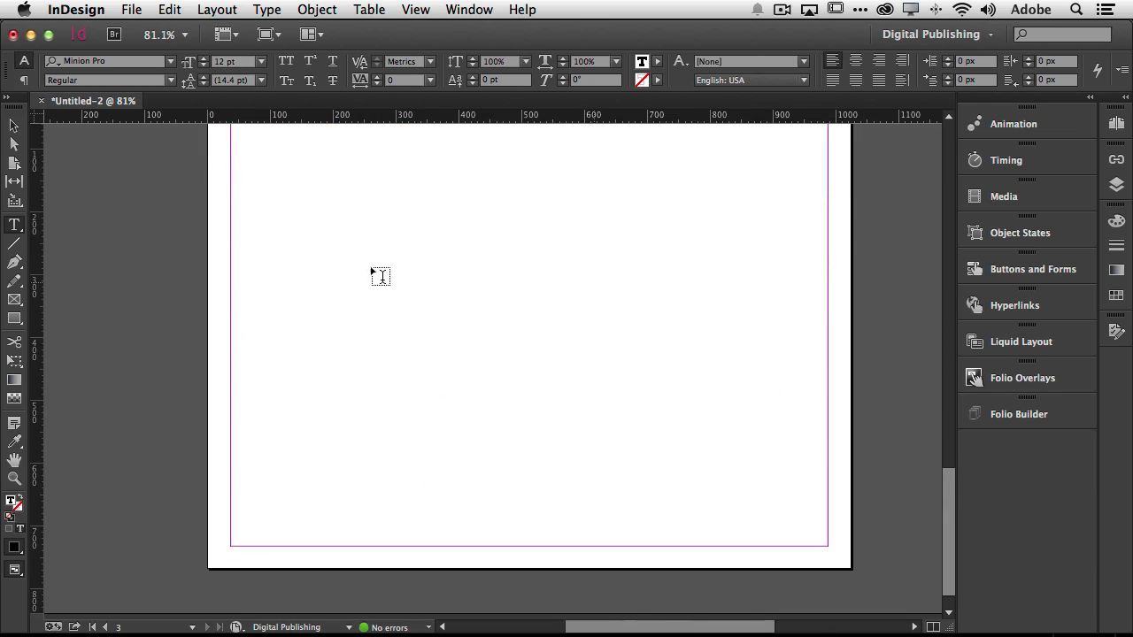
- With the Selection tool active, load podcast-ID-WhatsNew6-2014-HD.mp4 from the Links folder for placing
click(14, 126)
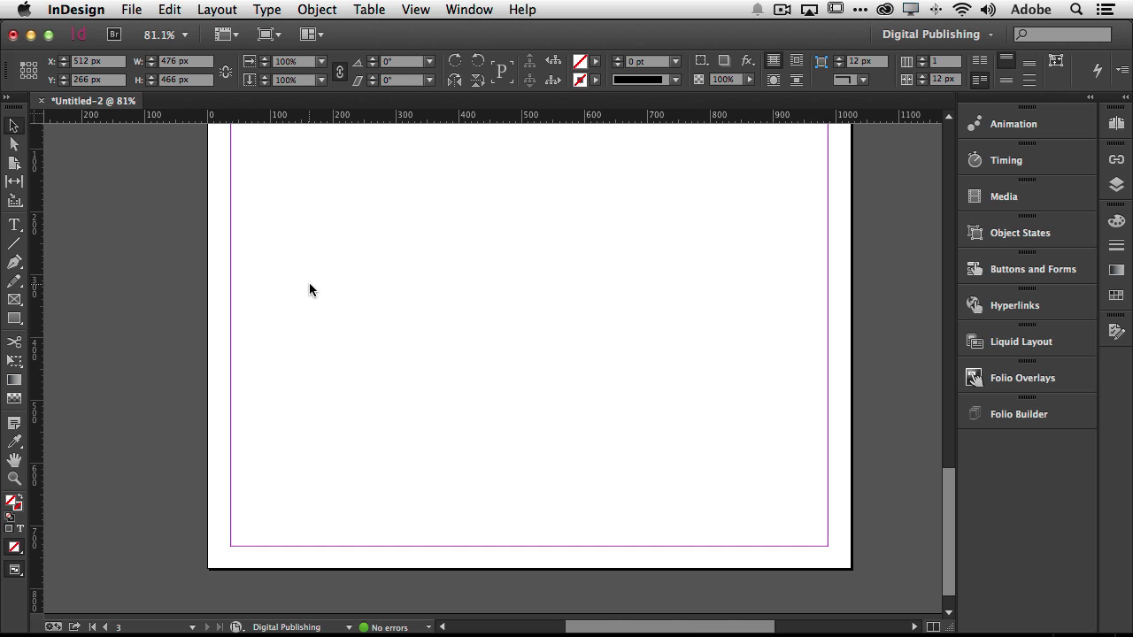
click(130, 10)
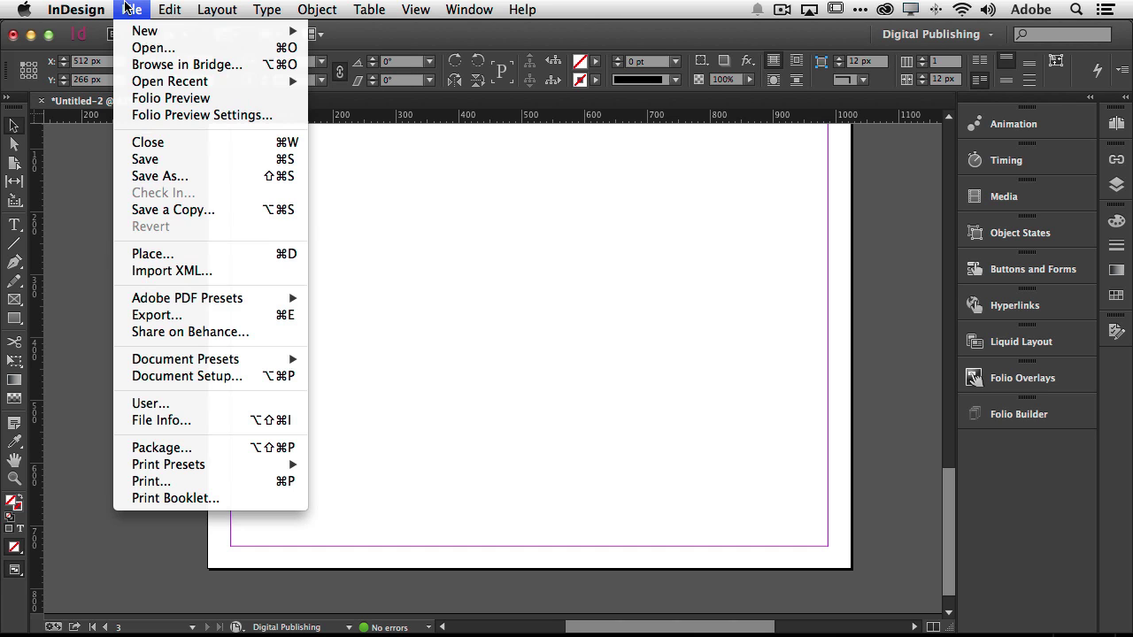
click(152, 255)
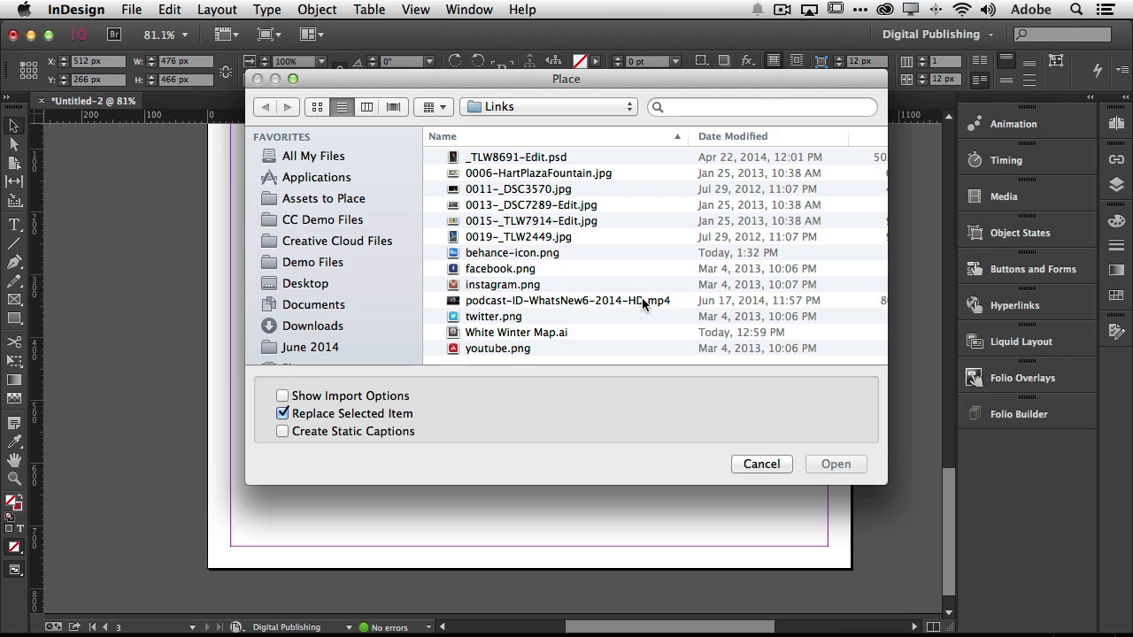
click(643, 299)
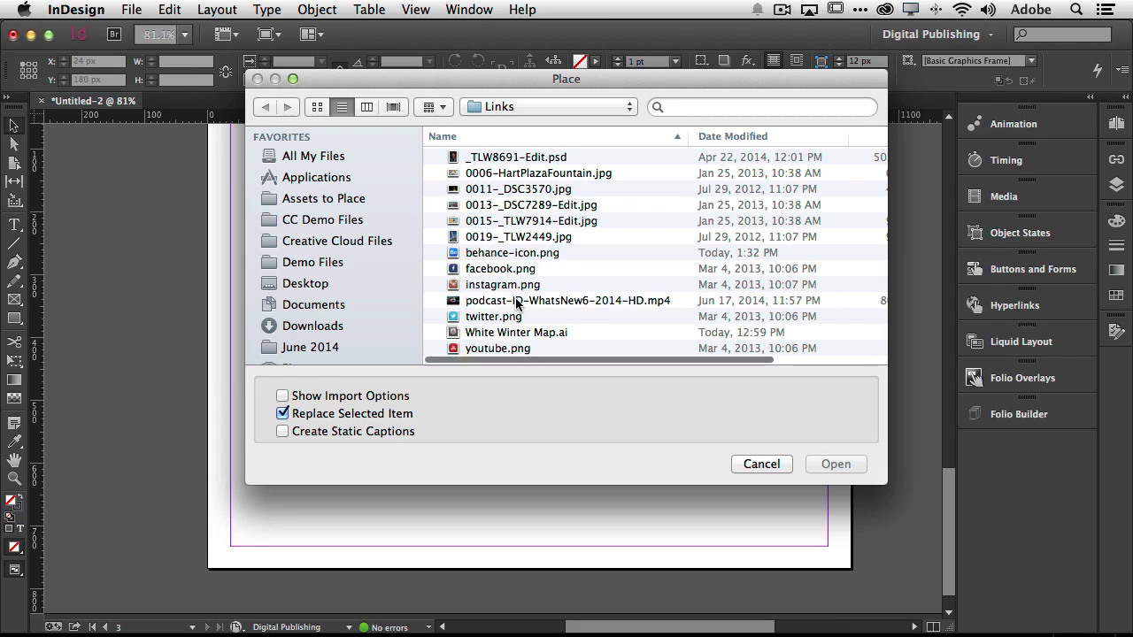
click(518, 303)
double_click(518, 303)
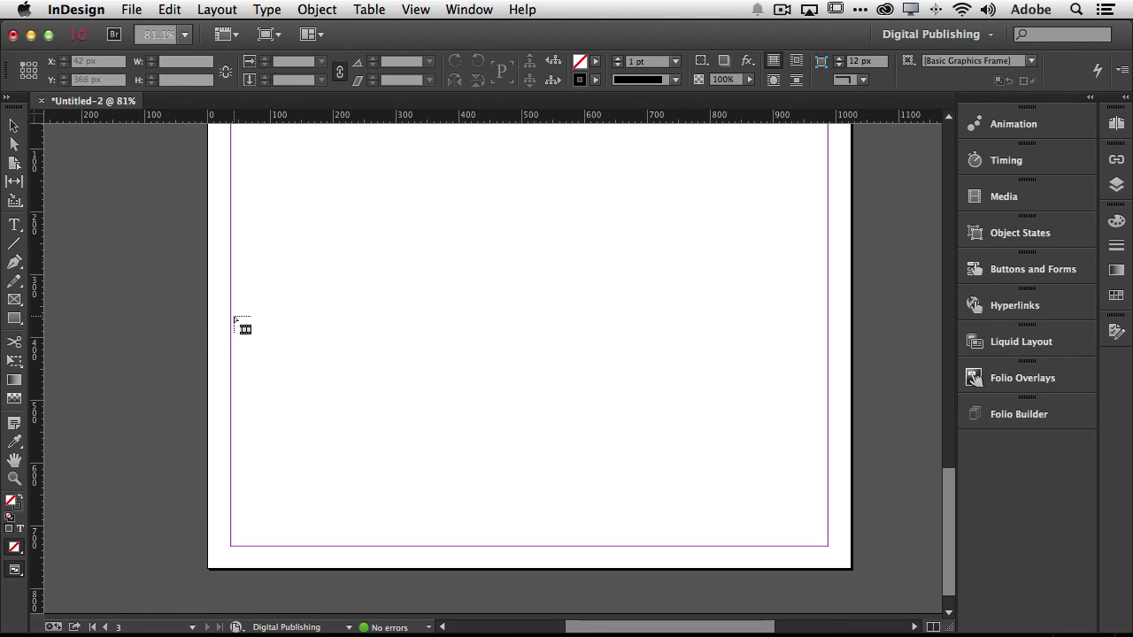
- Draw the podcast video frame on page 3, trim it to 534 × 312 px and move it lower left
drag(234, 317, 567, 540)
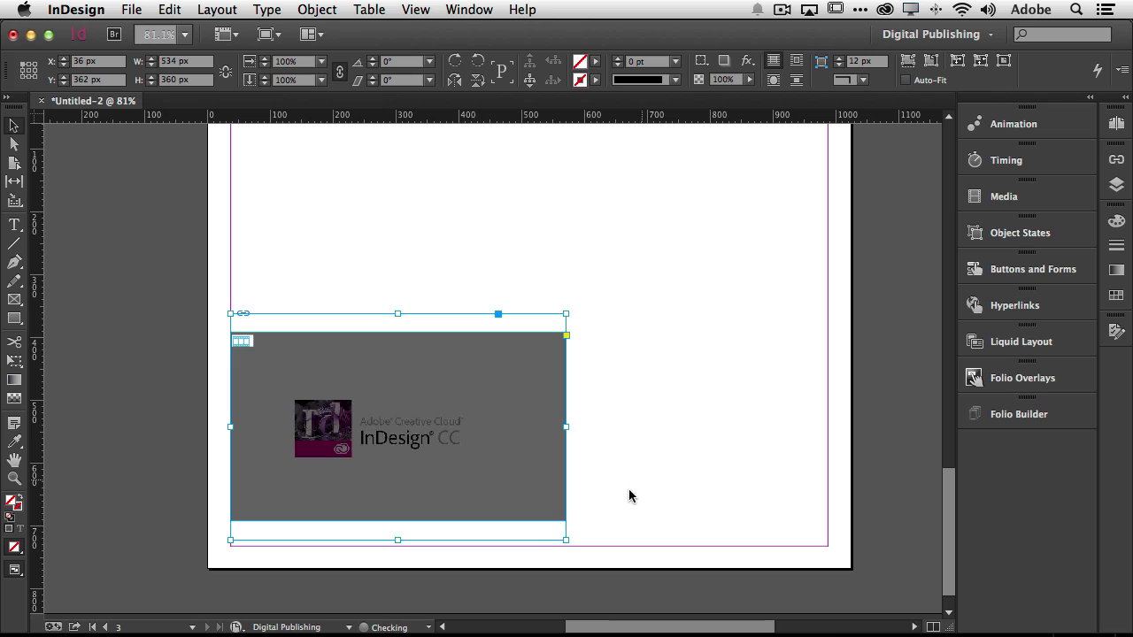
drag(398, 540, 398, 527)
drag(400, 314, 400, 331)
drag(451, 391, 457, 412)
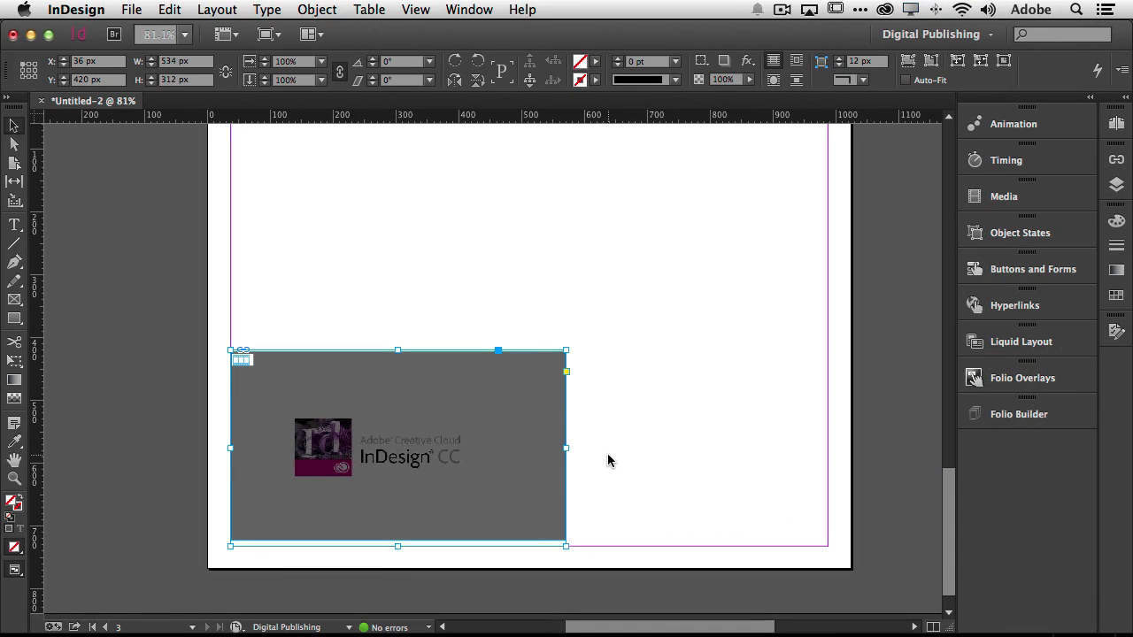
- Close Untitled-2 without saving its changes
scroll(607, 460, up, 10)
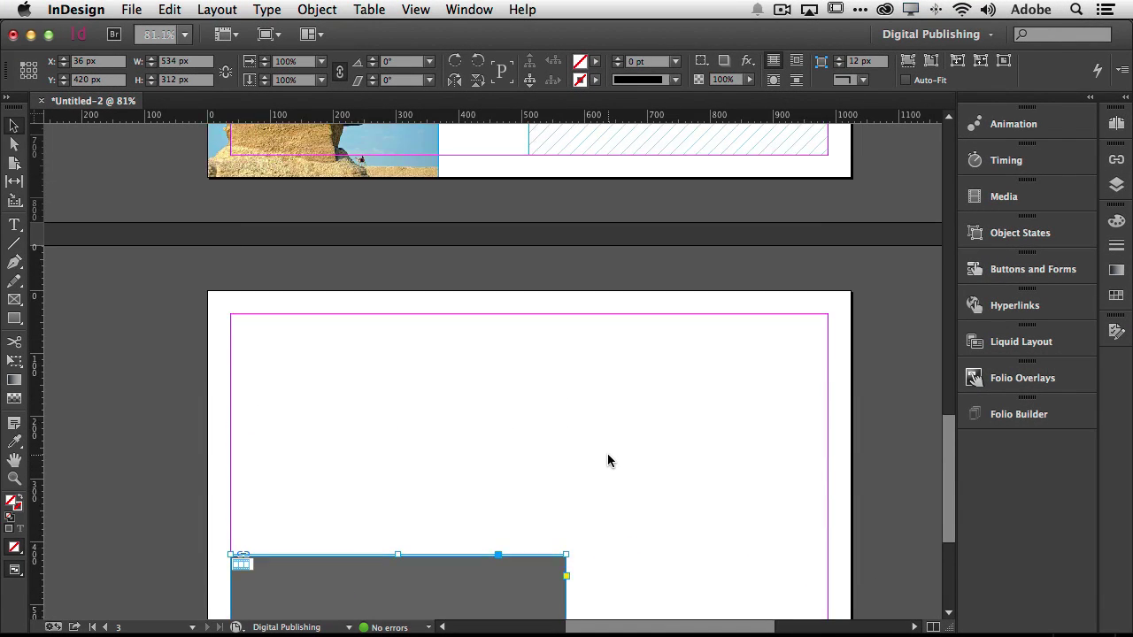
scroll(607, 460, up, 2)
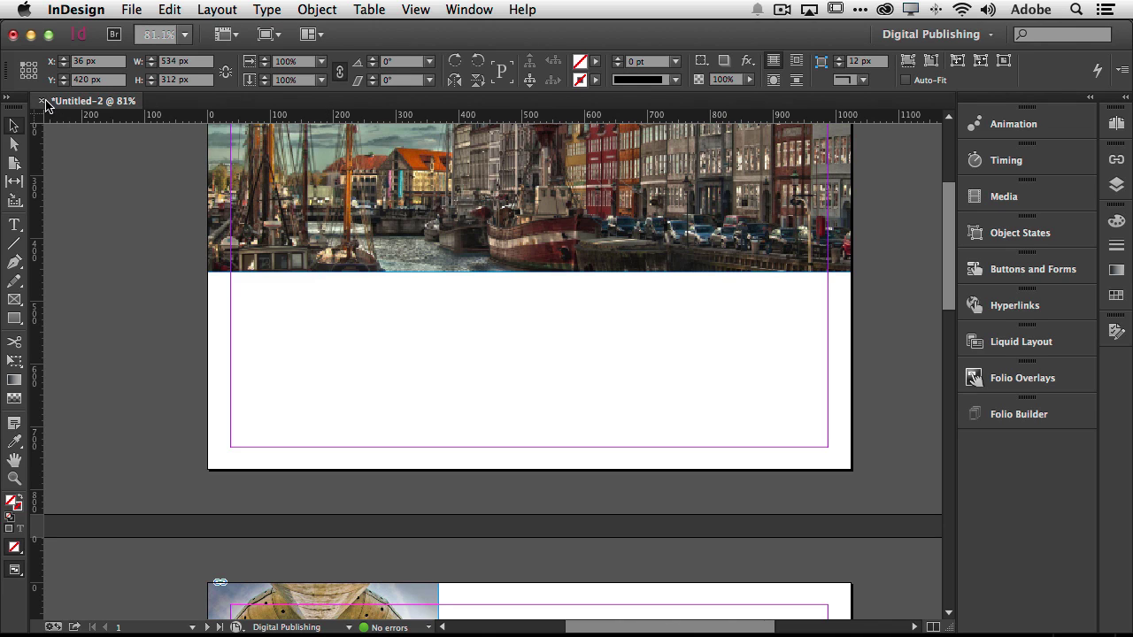
click(44, 105)
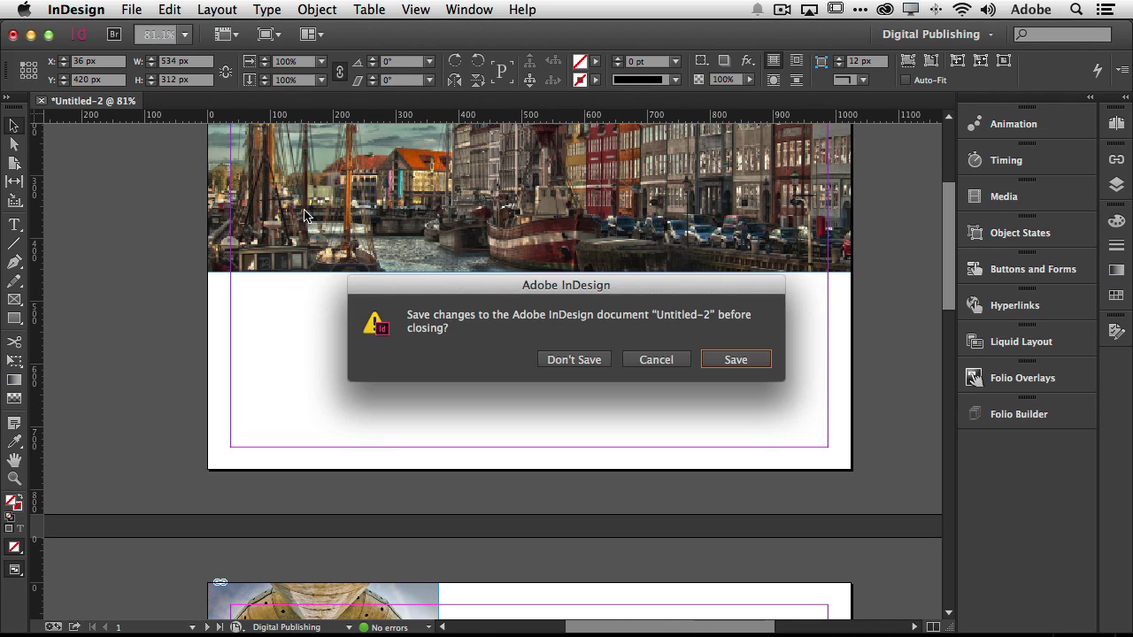
click(575, 361)
- Open WorldTravel.indd from the recent files list
click(131, 9)
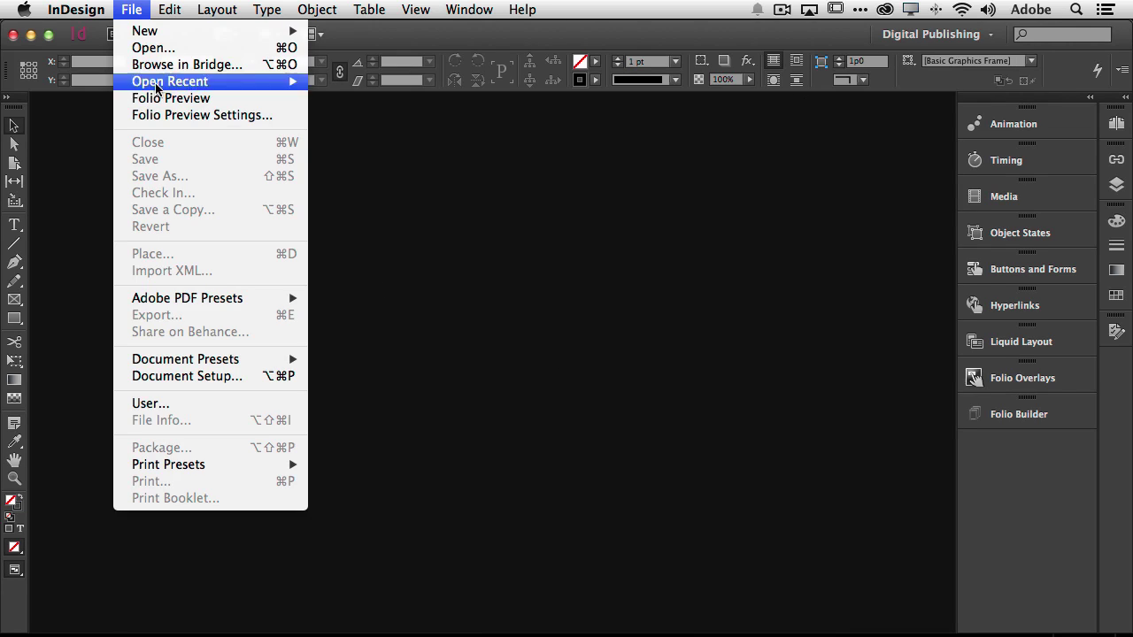
mouse_move(177, 83)
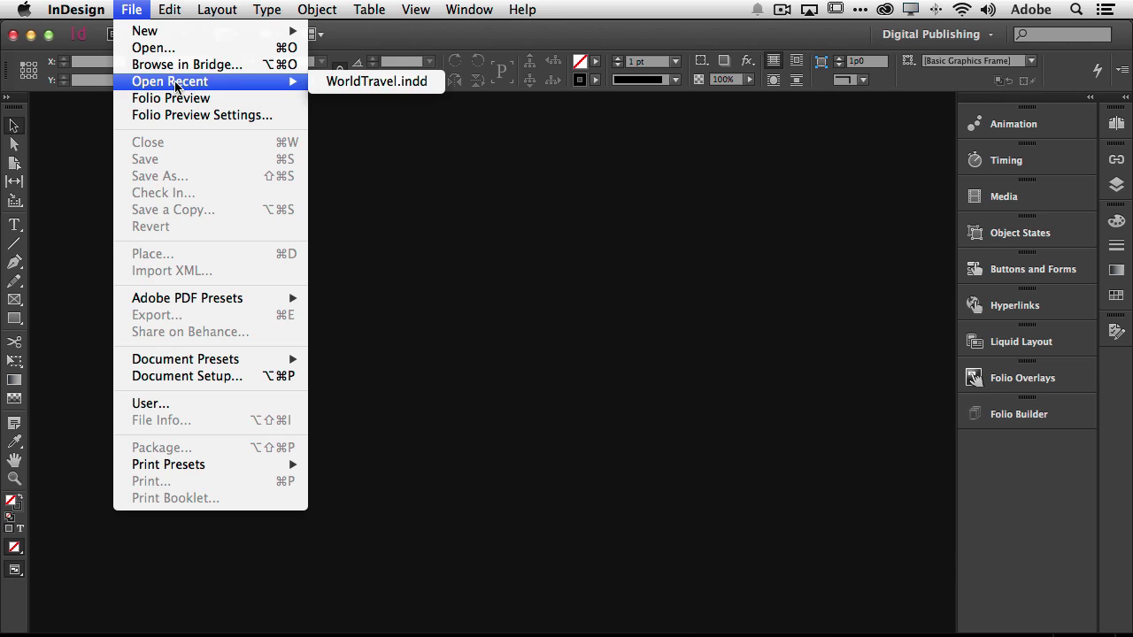
click(370, 85)
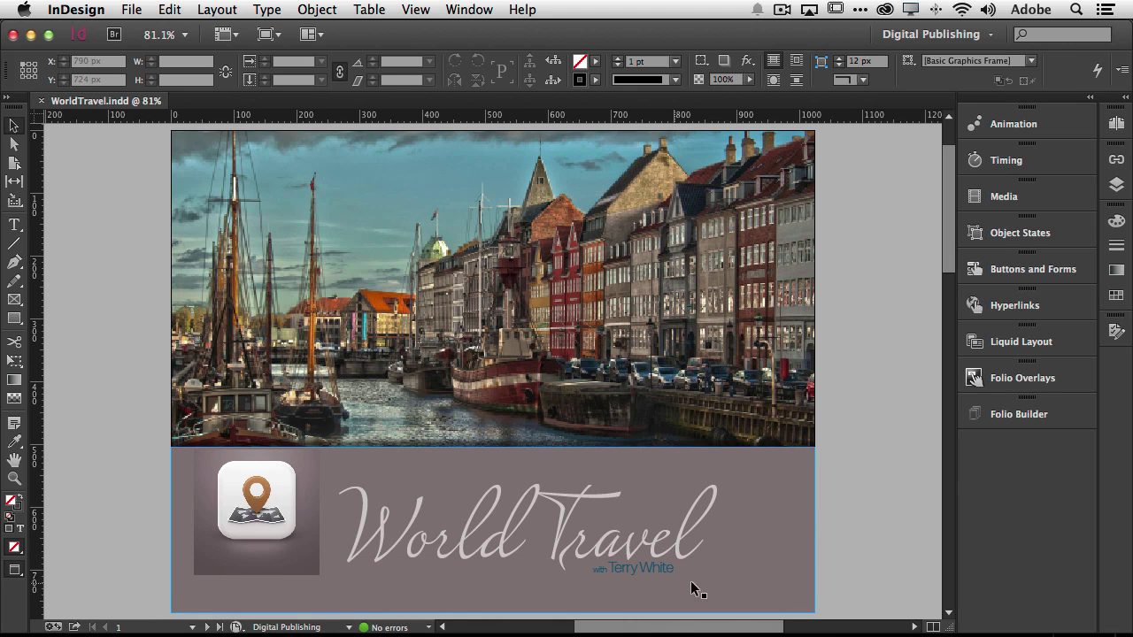
scroll(816, 506, down, 8)
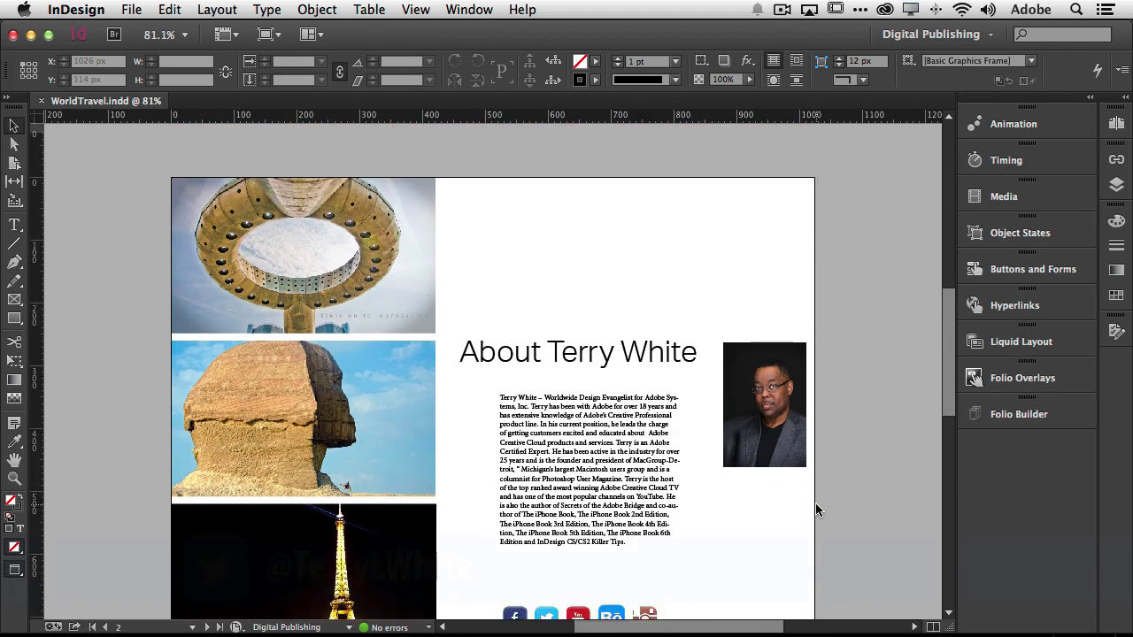
scroll(817, 510, down, 2)
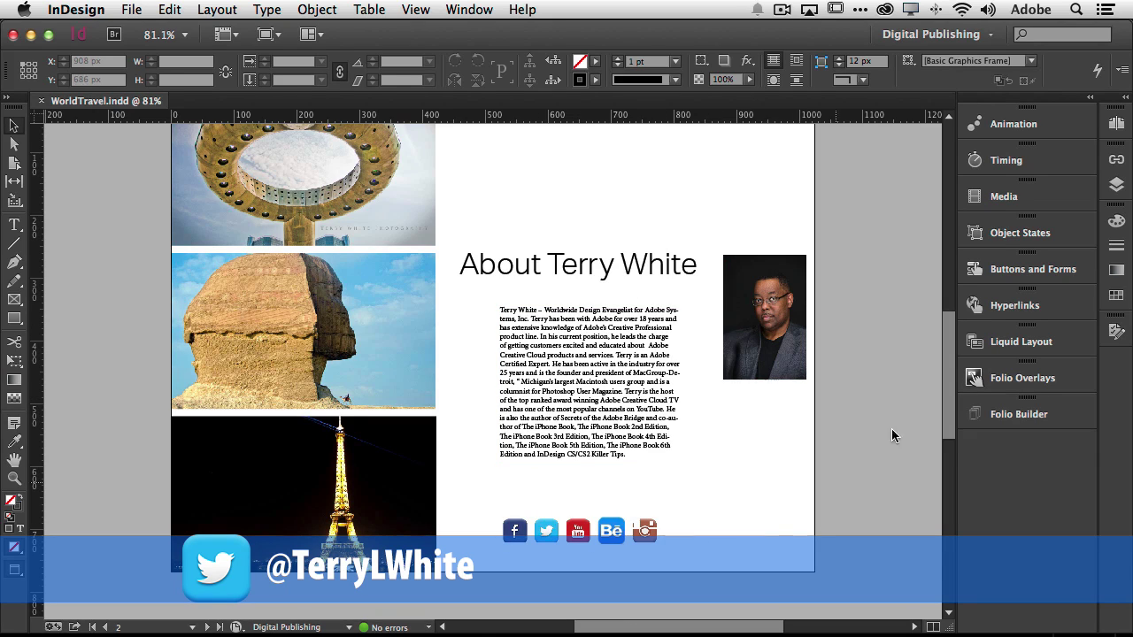
click(1014, 306)
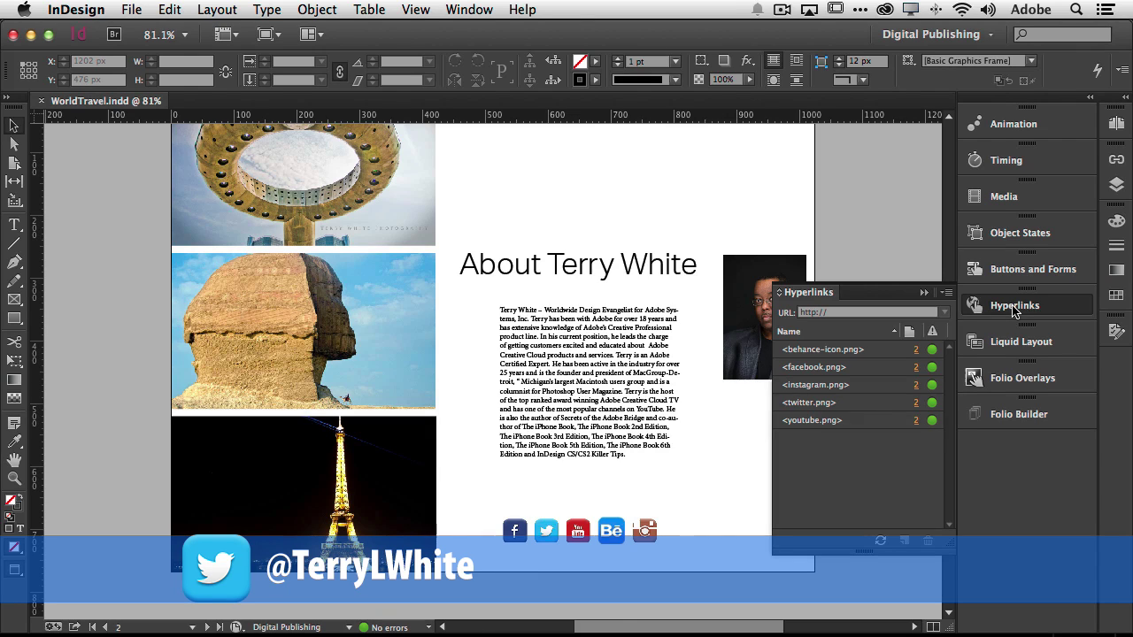
click(1015, 306)
scroll(862, 353, down, 10)
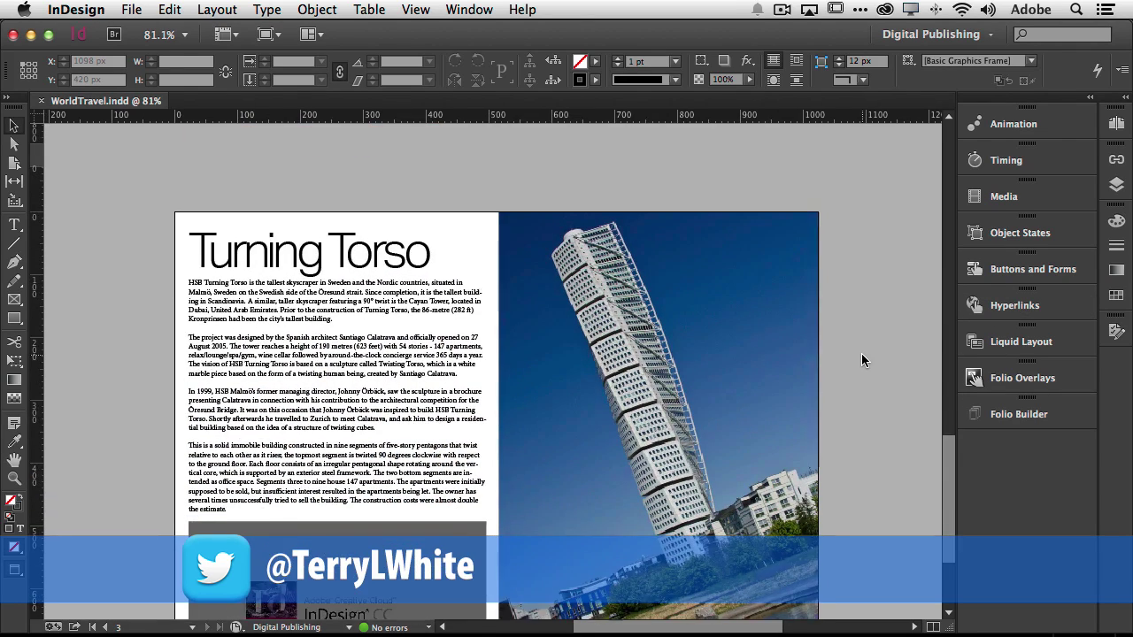
scroll(861, 354, down, 2)
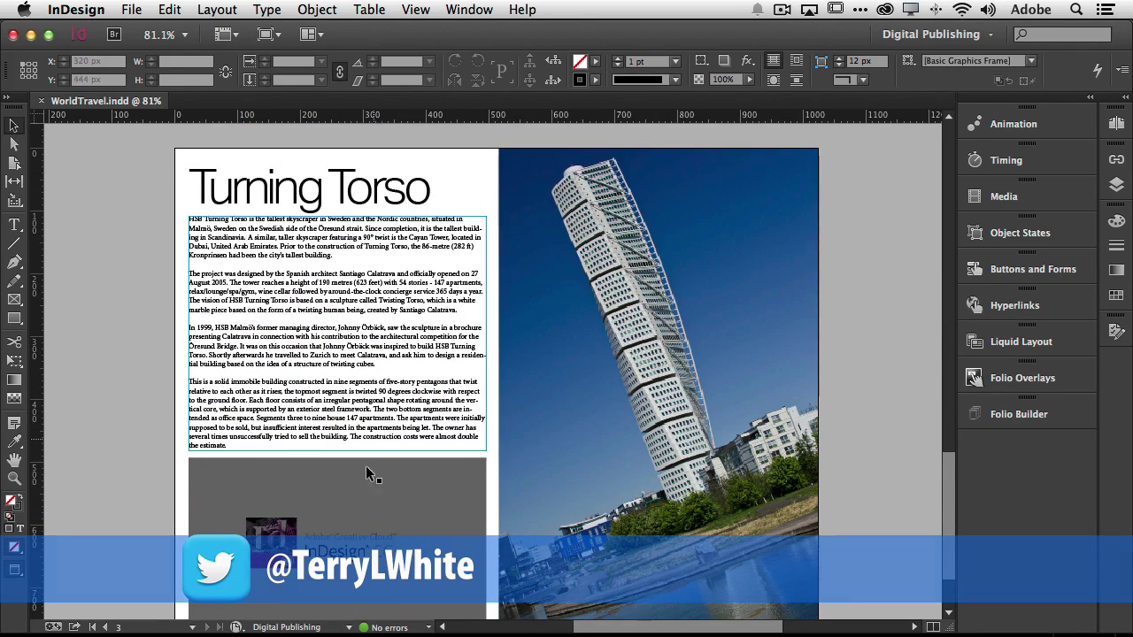
scroll(885, 386, up, 3)
scroll(885, 386, up, 20)
scroll(883, 389, down, 15)
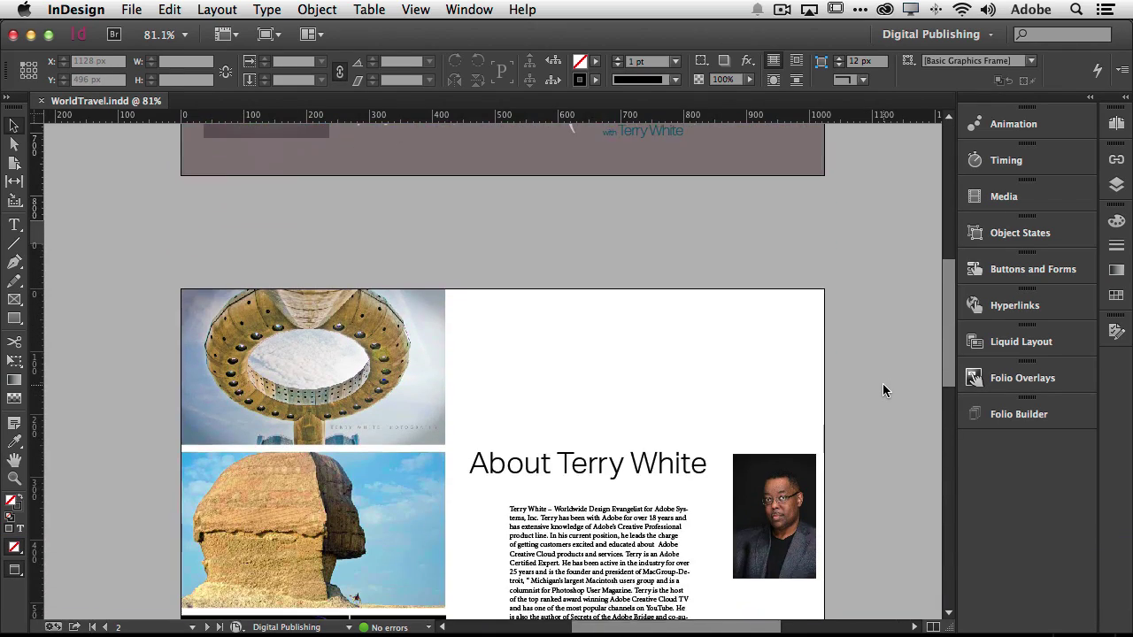
scroll(883, 390, down, 8)
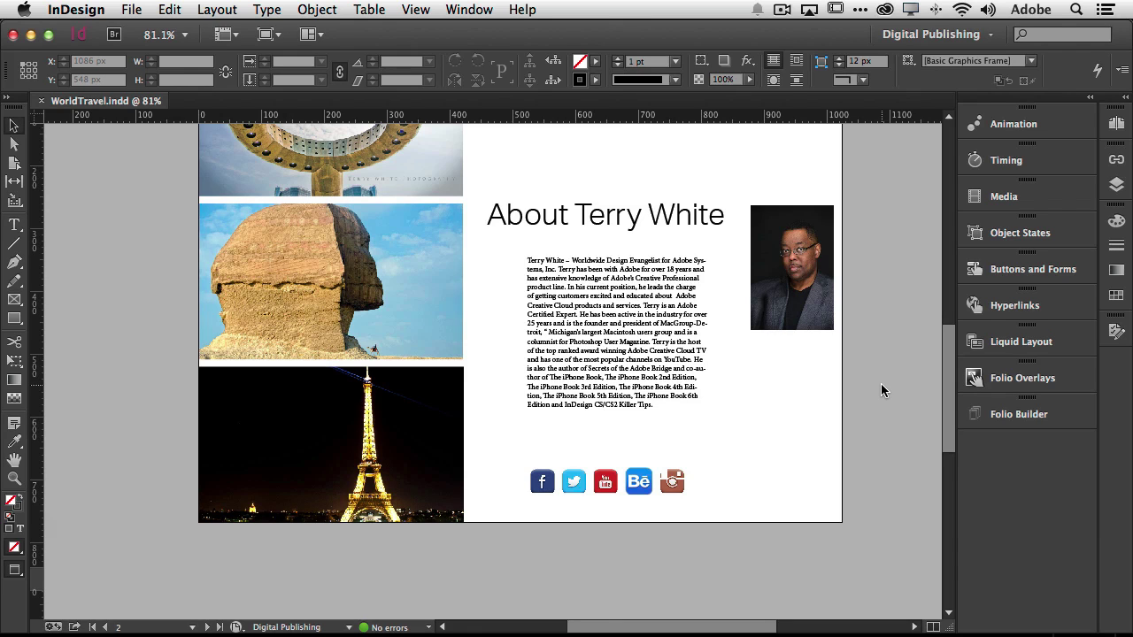
scroll(881, 390, up, 12)
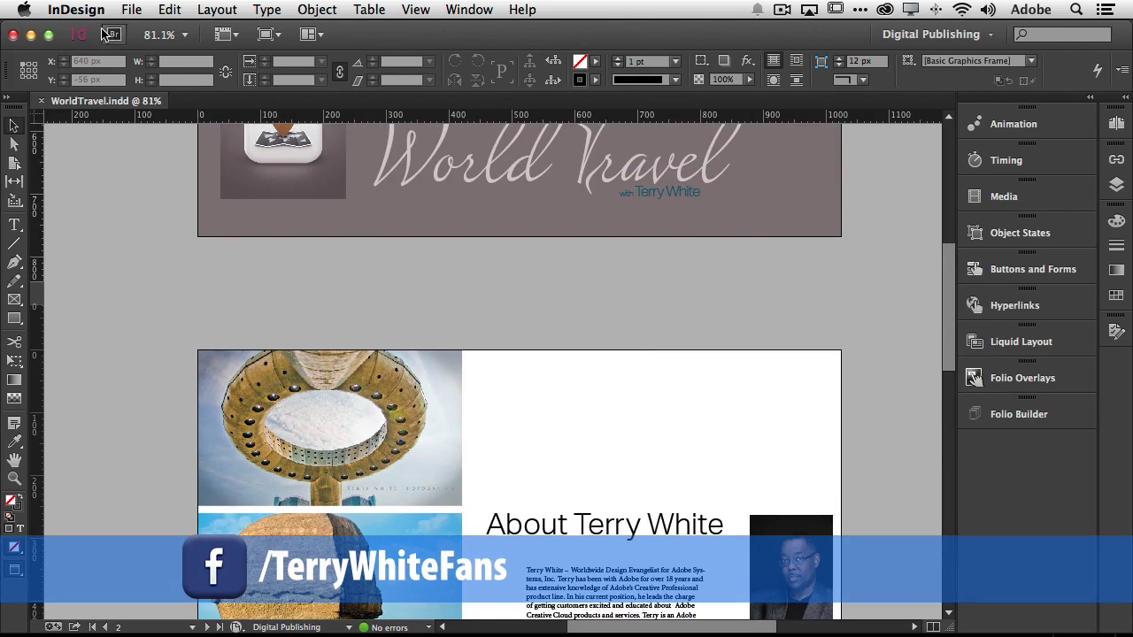
- Export WorldTravel.epub as EPUB (Fixed Layout) to the Desktop, replacing the existing file
click(131, 10)
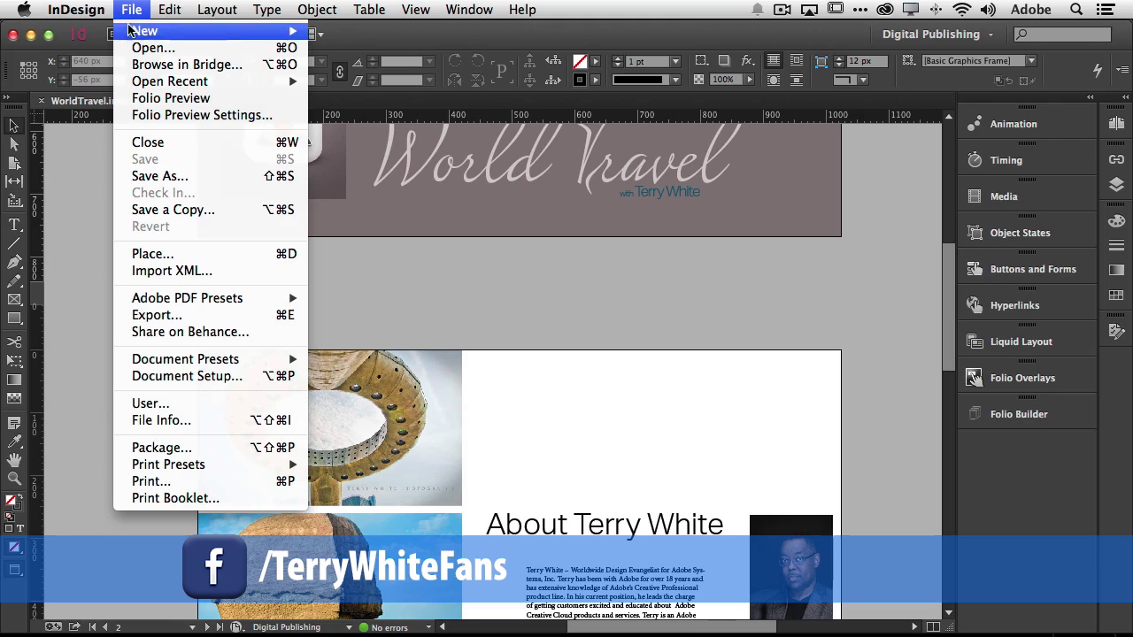
click(207, 315)
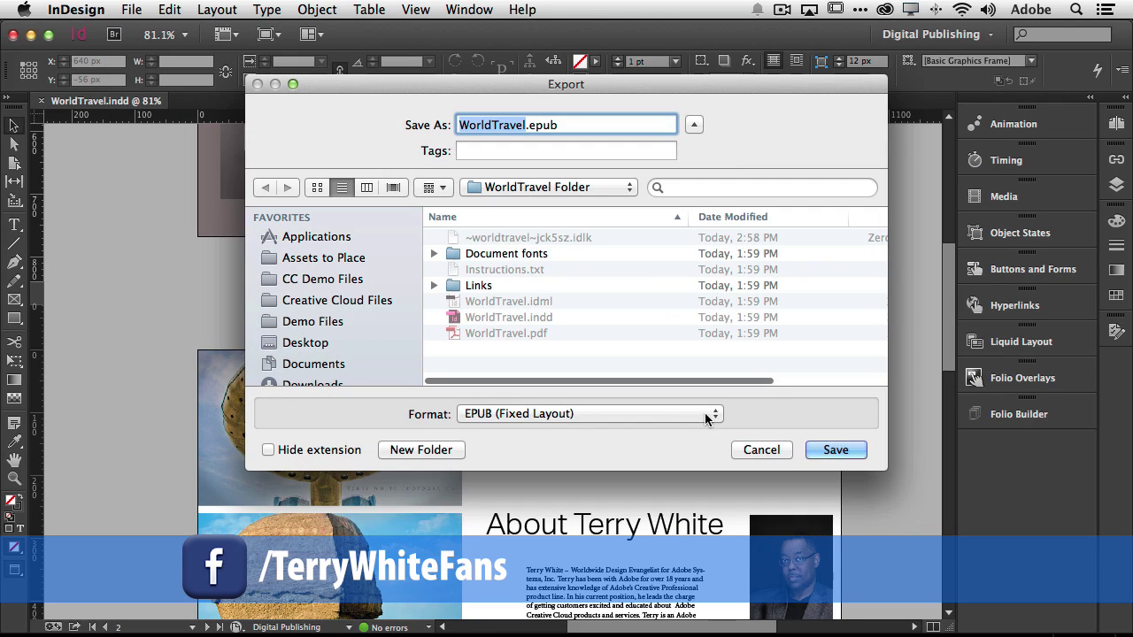
click(505, 418)
click(546, 416)
key(super+shift+d)
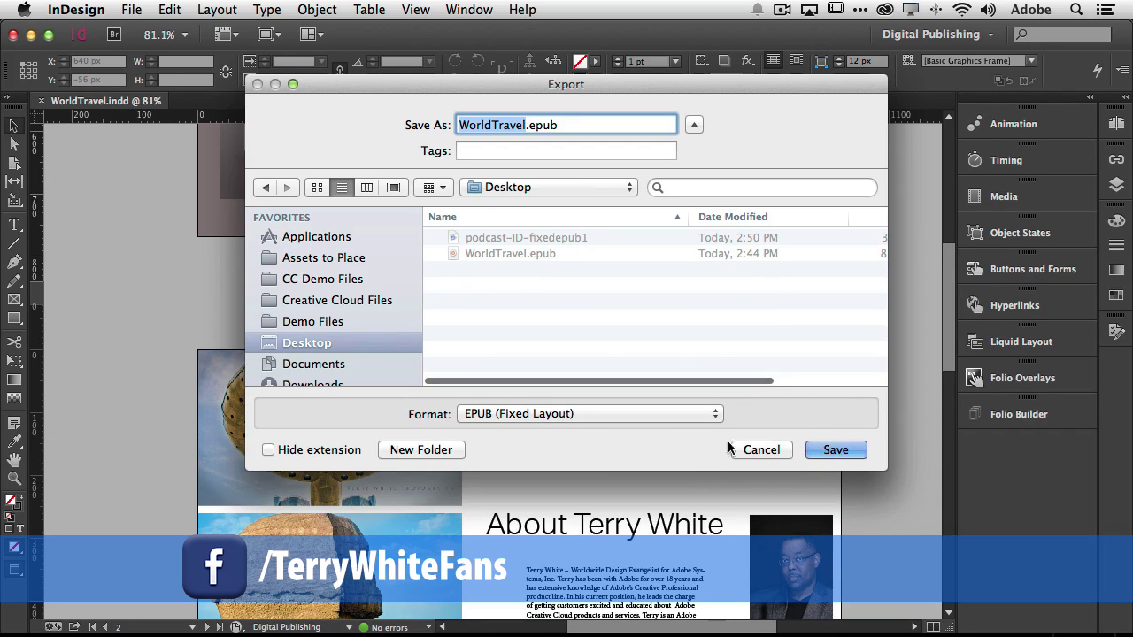
click(835, 450)
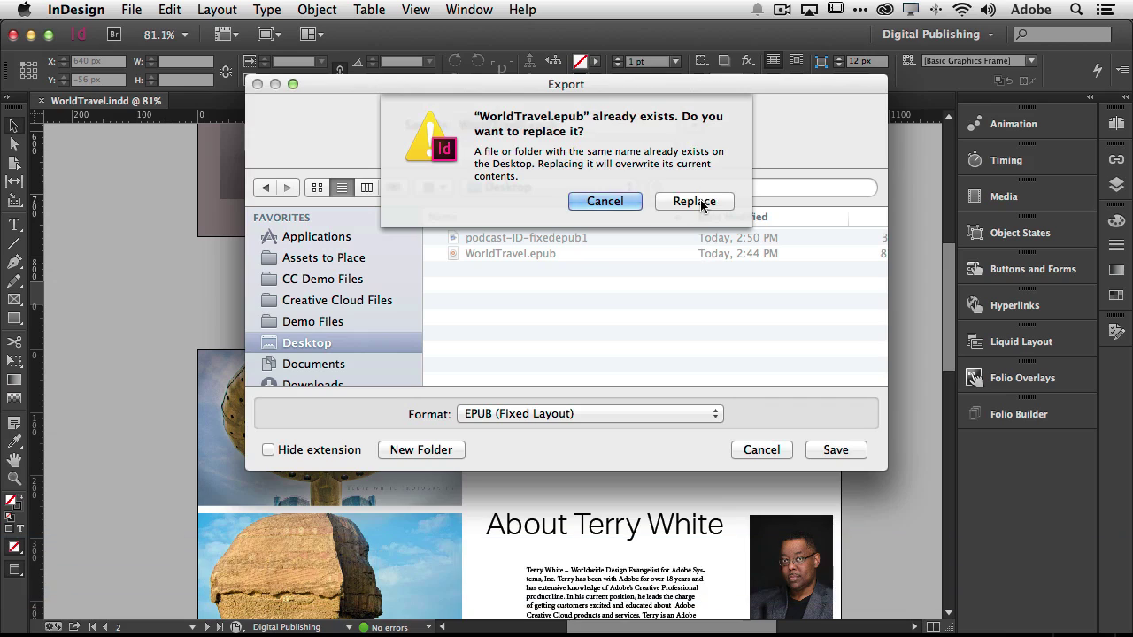
click(689, 201)
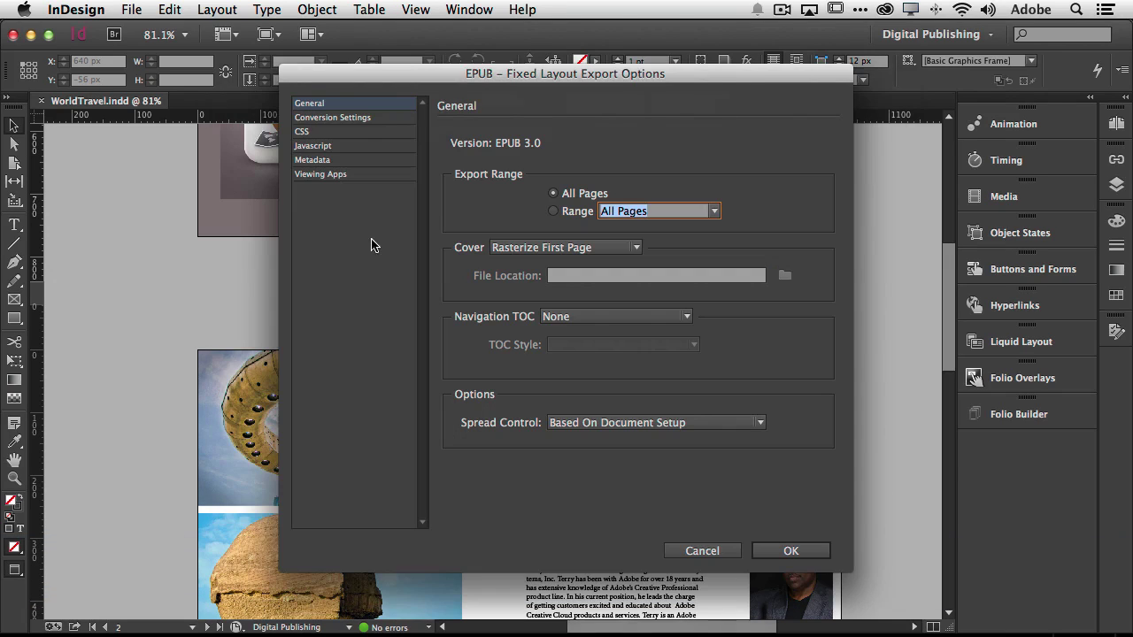
- Keep the rasterized first-page cover, enter the World Travel title and creator metadata, and export
click(579, 251)
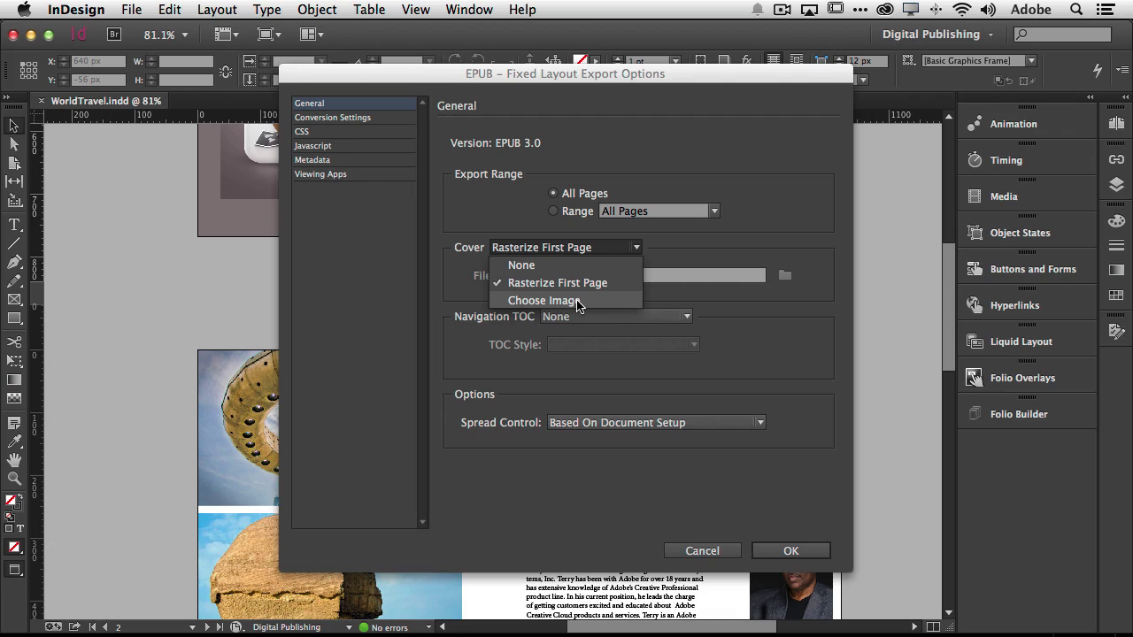
click(576, 285)
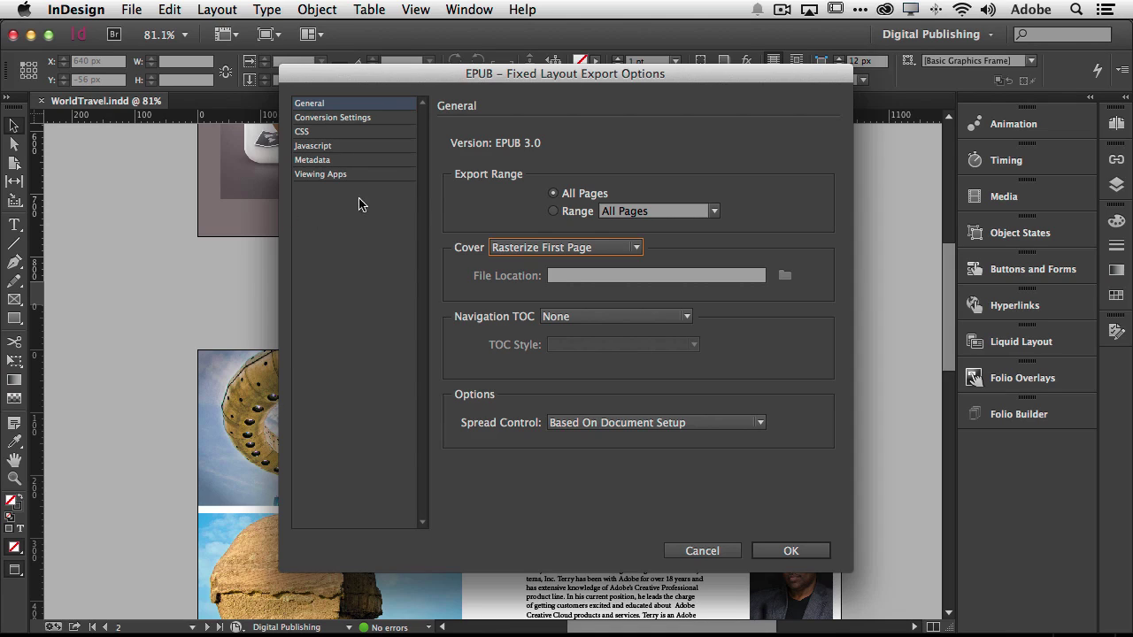
click(320, 161)
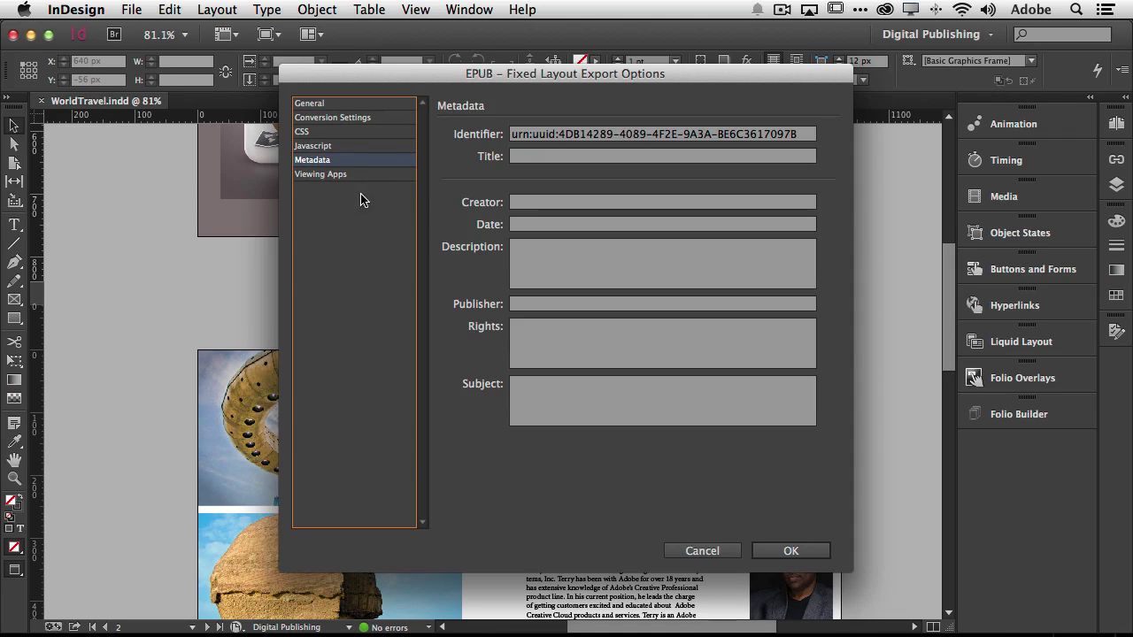
click(549, 159)
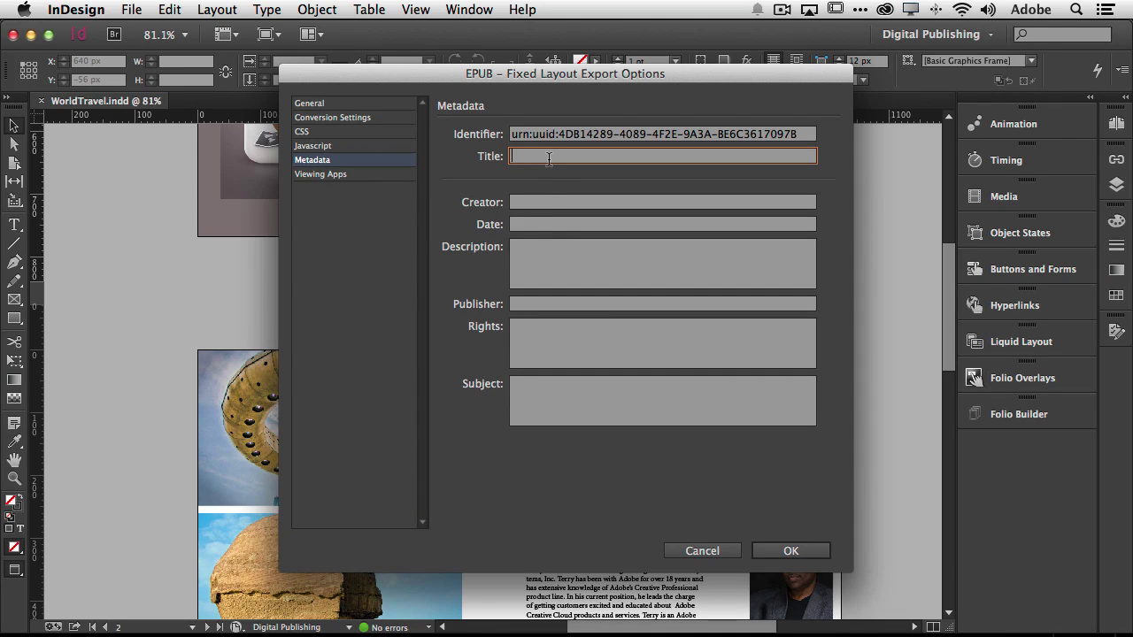
text(World Travel)
key(Tab)
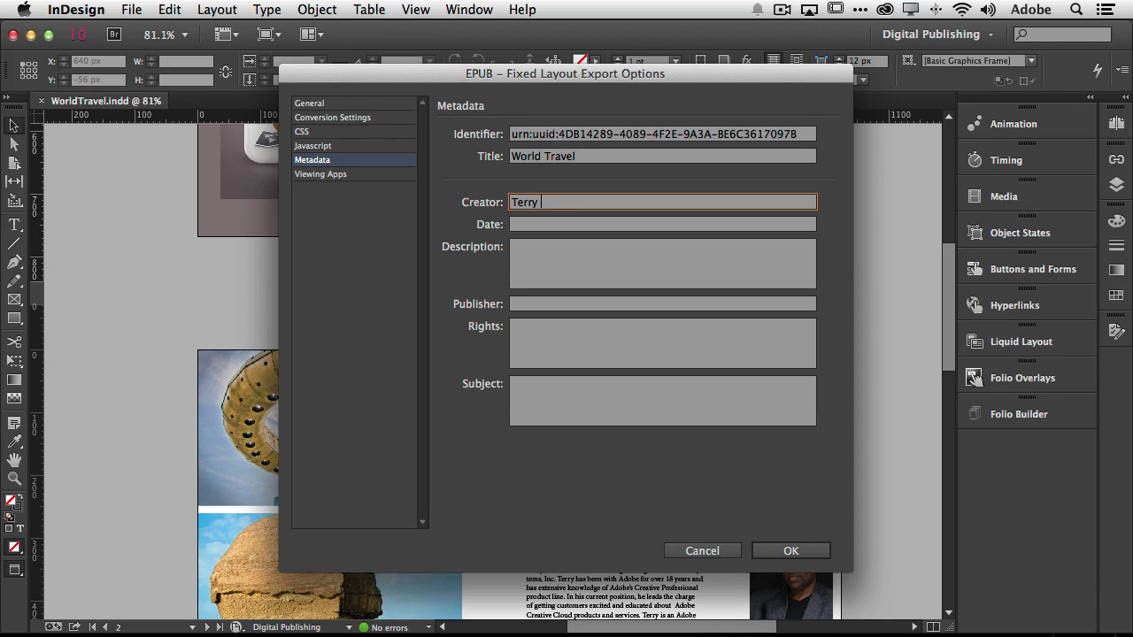
key(Tab)
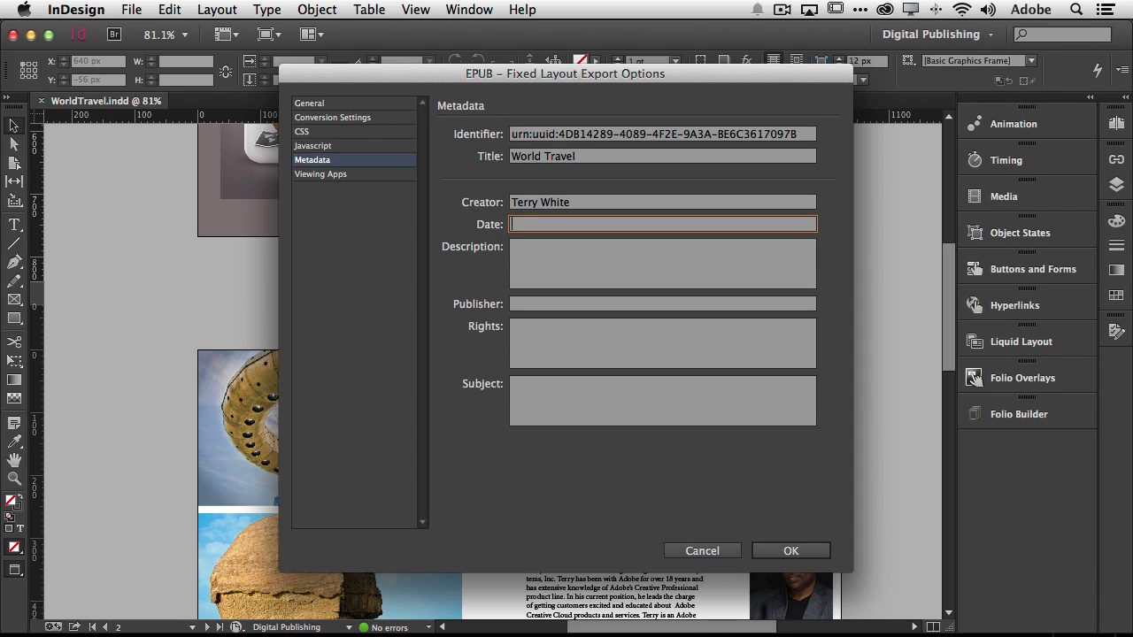
click(763, 552)
key(super+Tab)
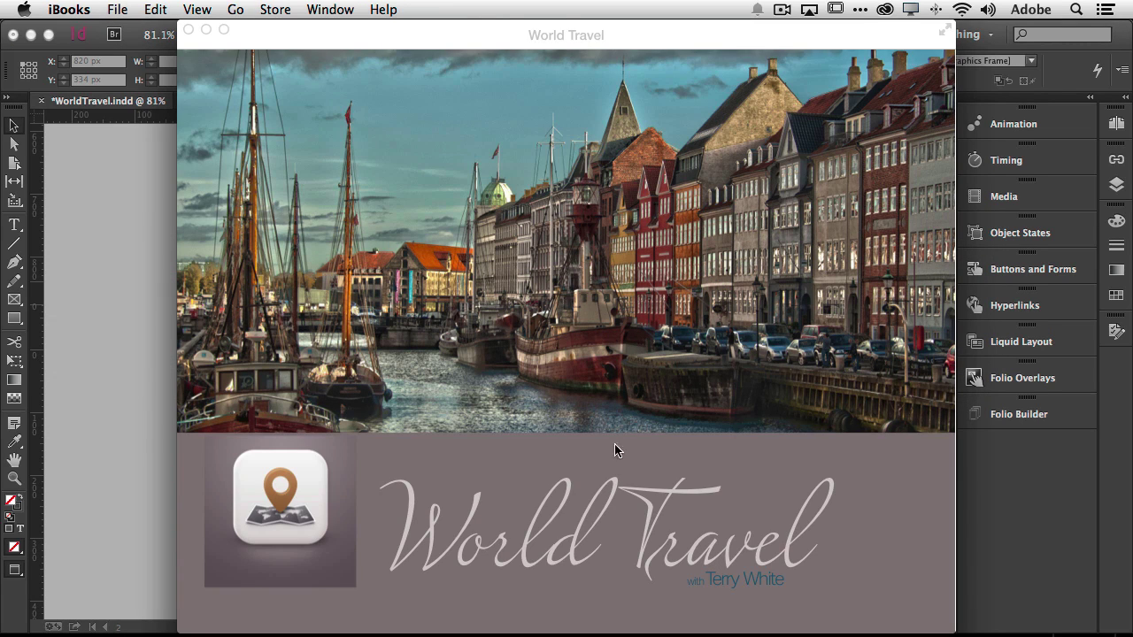
- Open the World Travel book from the iBooks library
mouse_move(218, 46)
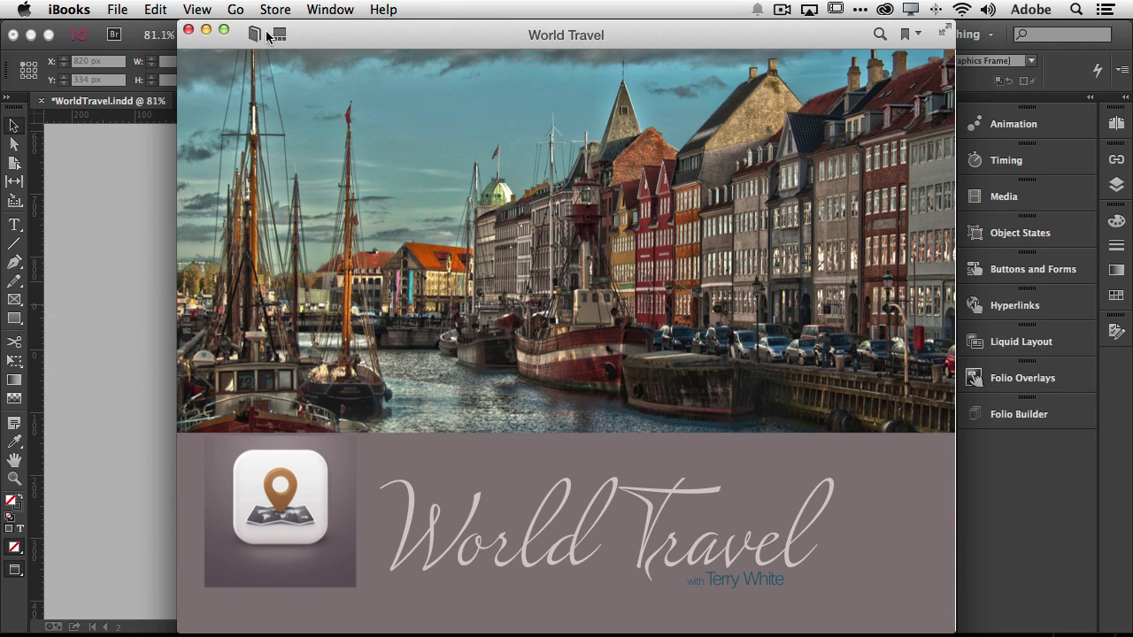
click(256, 35)
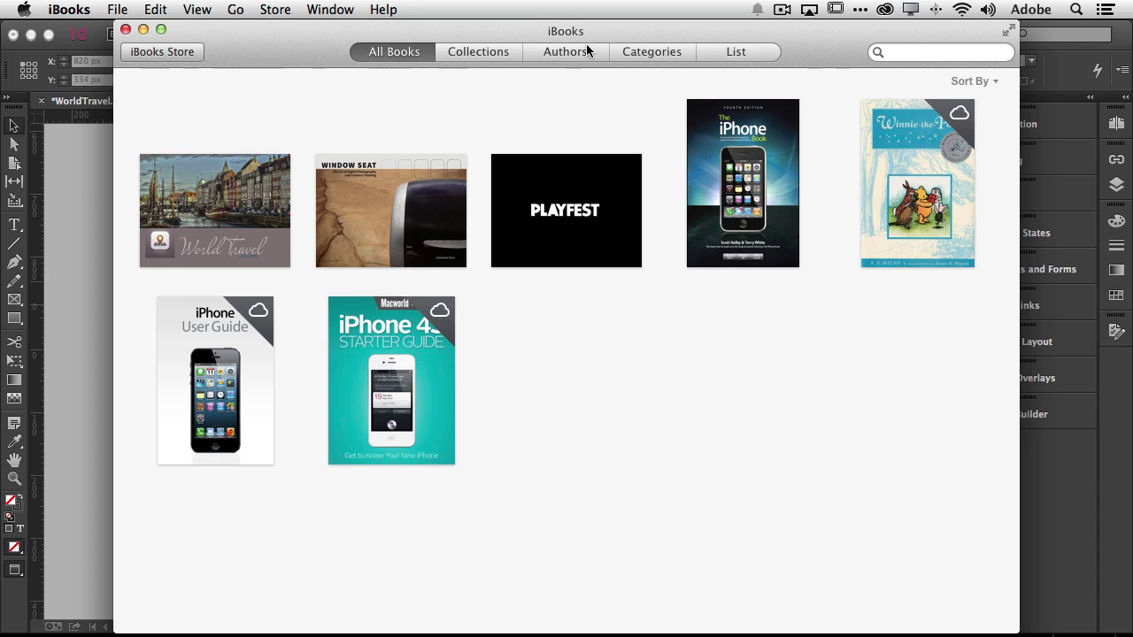
click(227, 212)
double_click(227, 213)
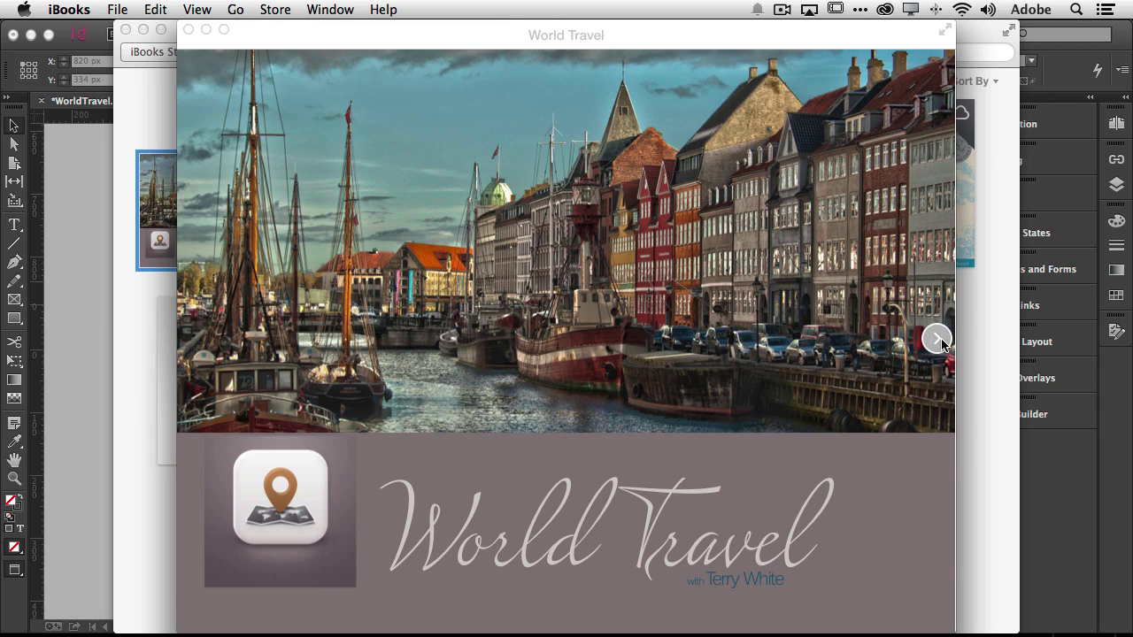
- Turn to the About page and check its Twitter link opens the author's profile
click(939, 339)
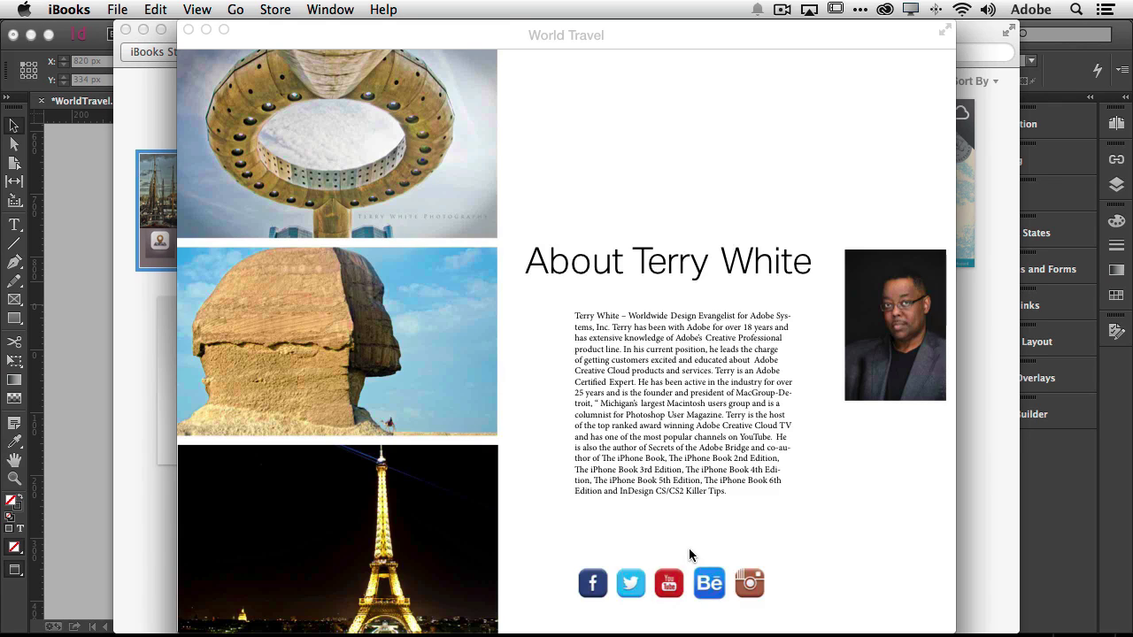
click(632, 587)
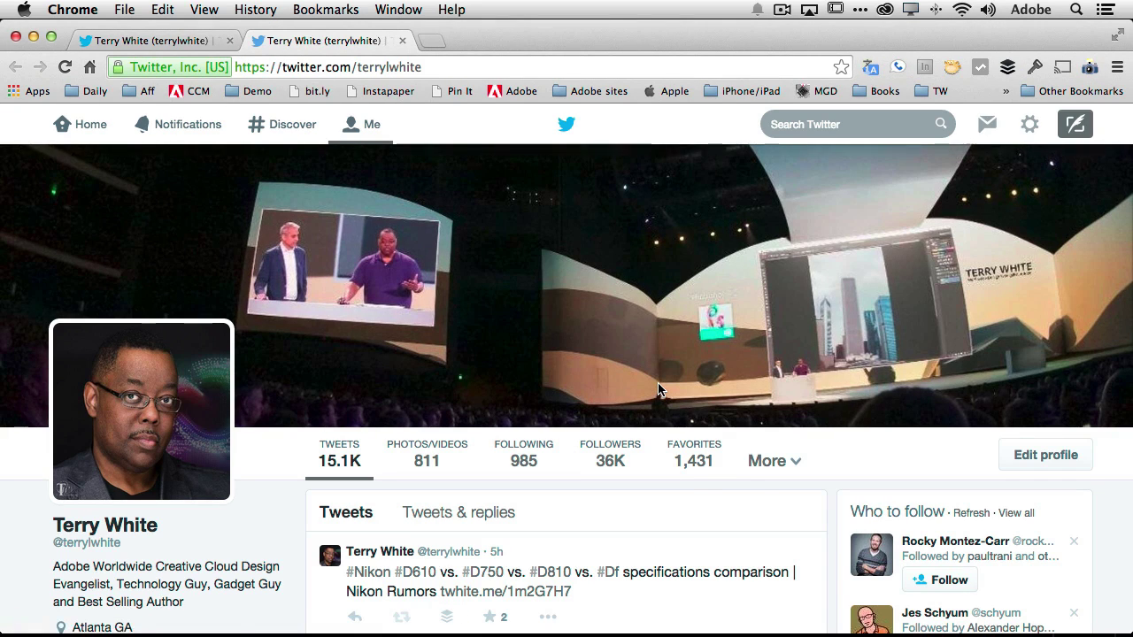
key(super+Tab)
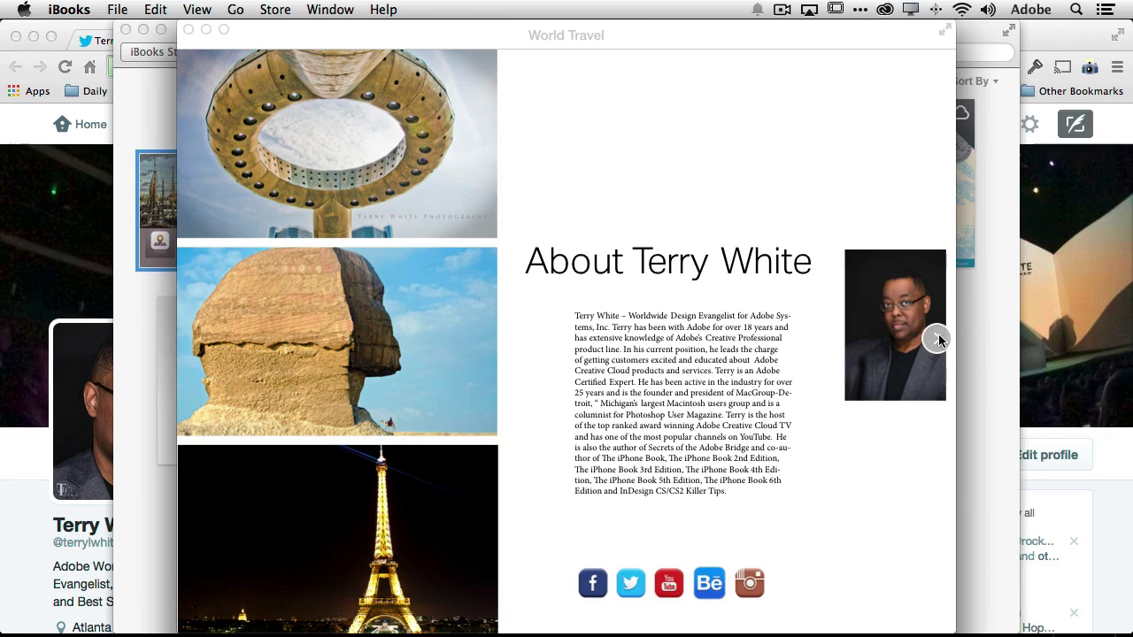
click(937, 338)
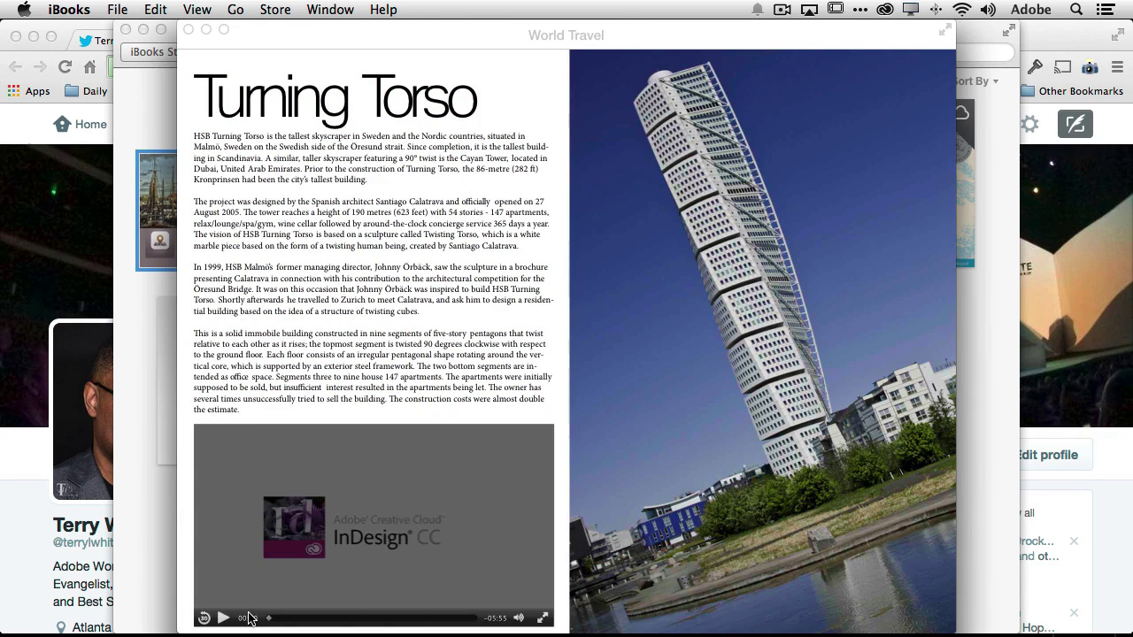
click(219, 617)
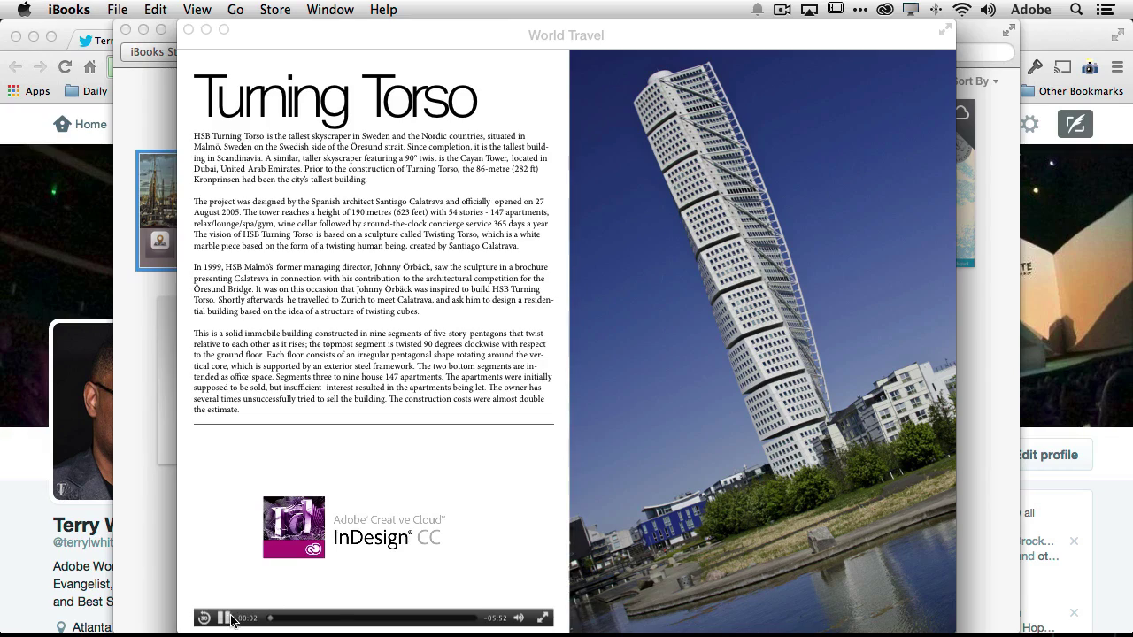
click(543, 618)
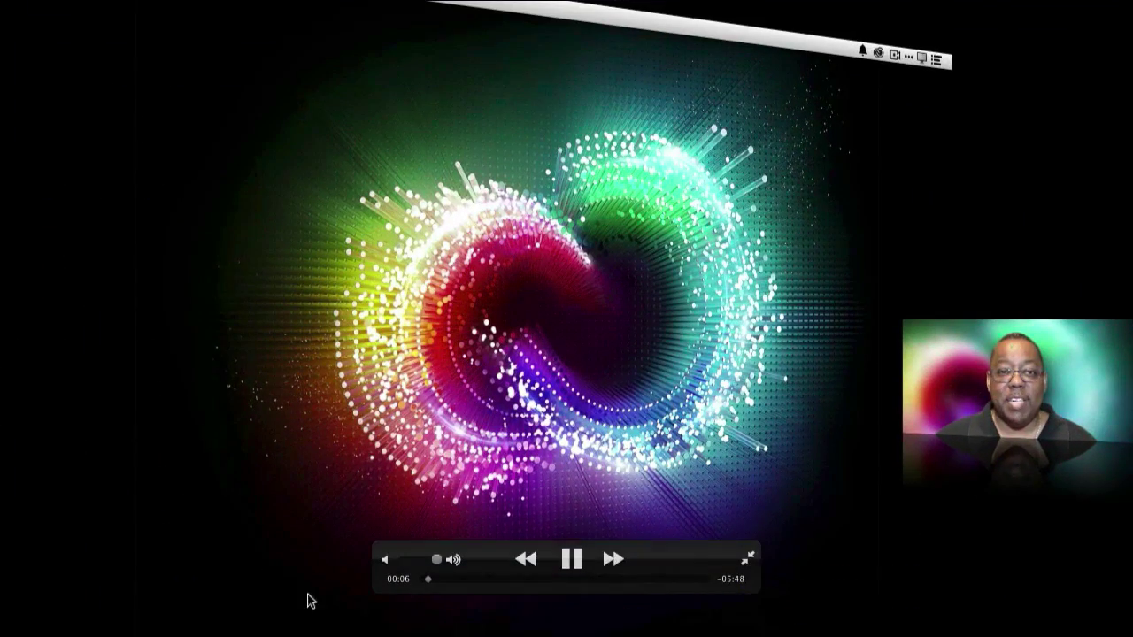
key(Escape)
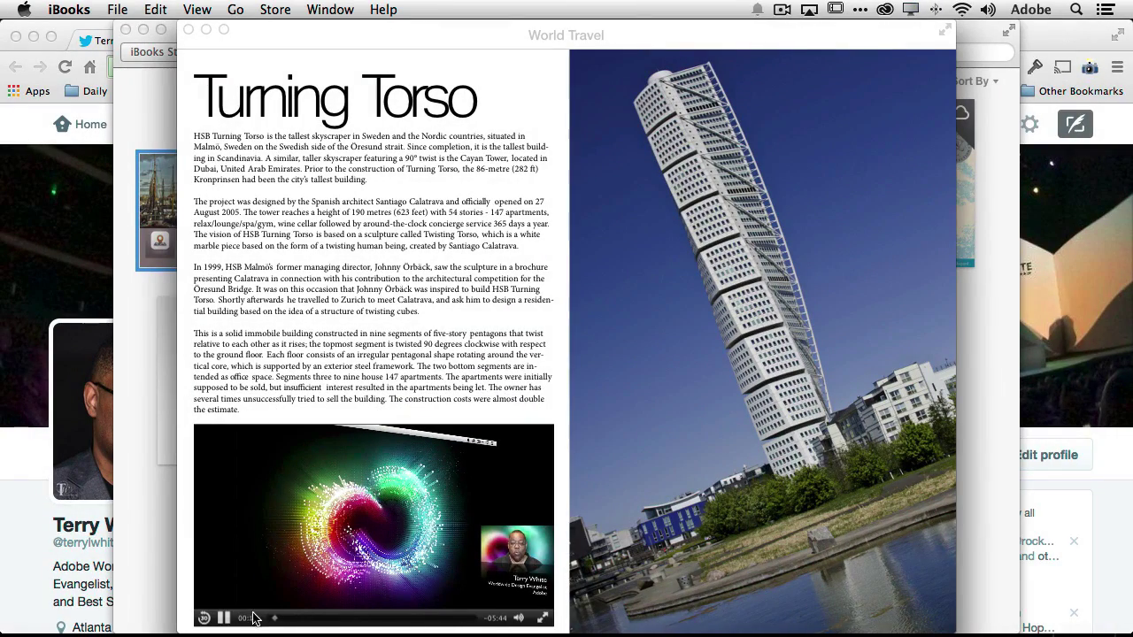
click(224, 619)
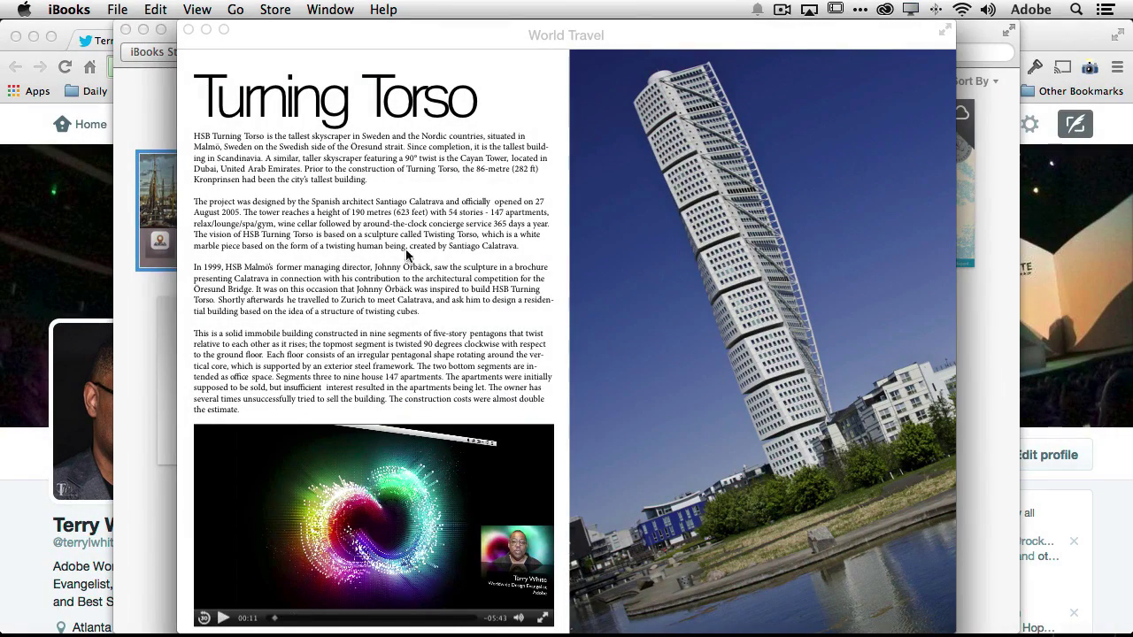
click(188, 331)
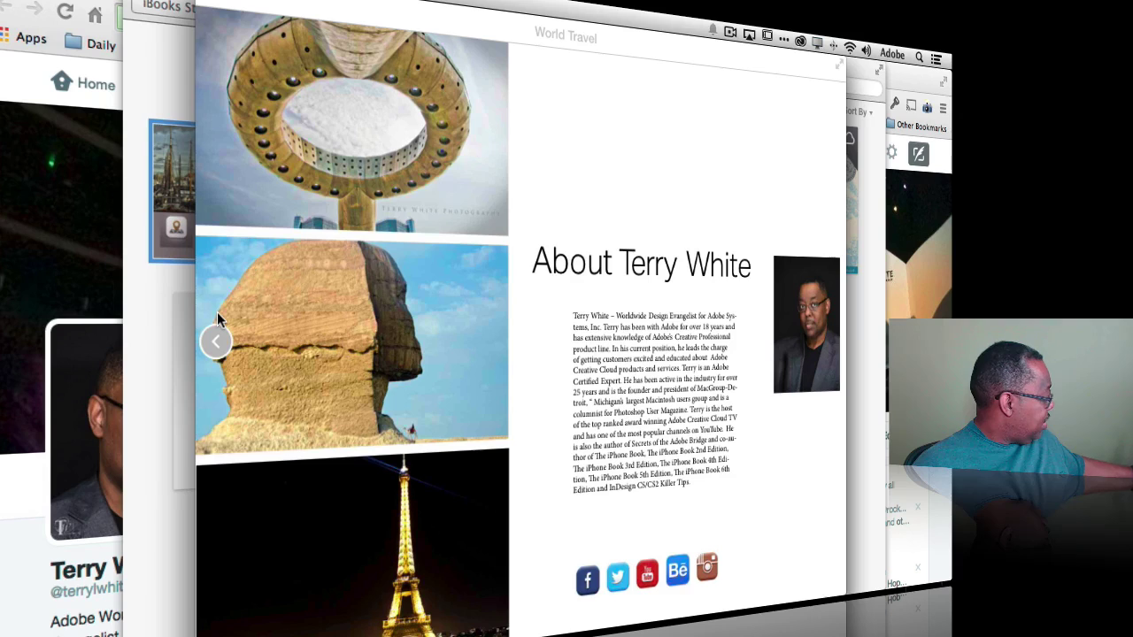
- Switch to Reflector and drag the mirrored iPad window up near the top of the screen
key(super+Tab)
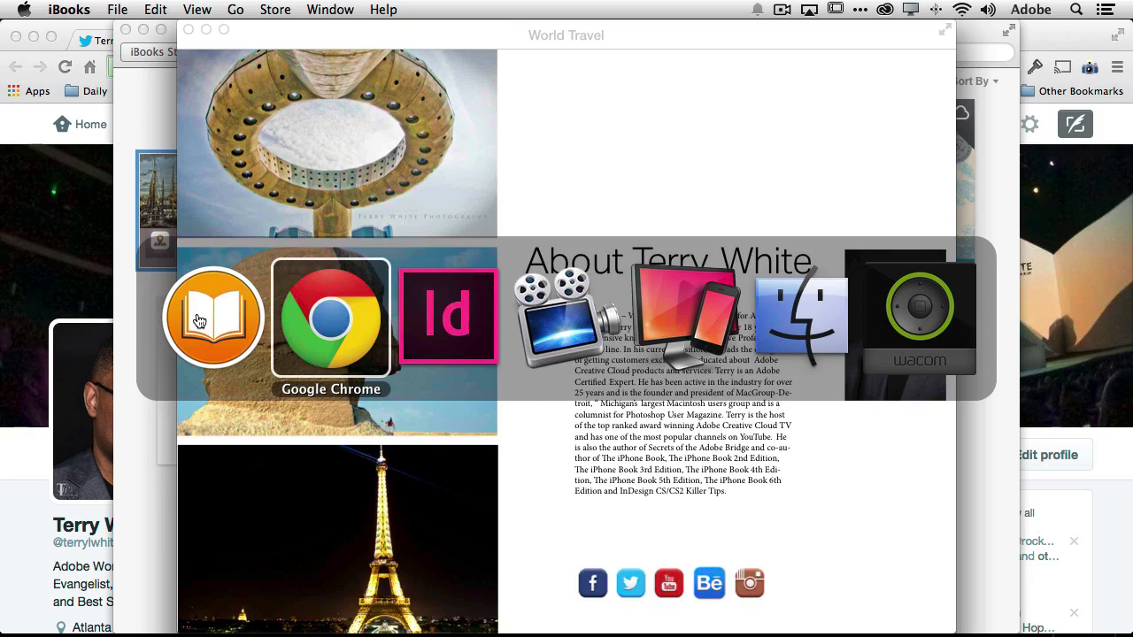
key(super+Tab)
key(super+Tab)
key(super+Tab)
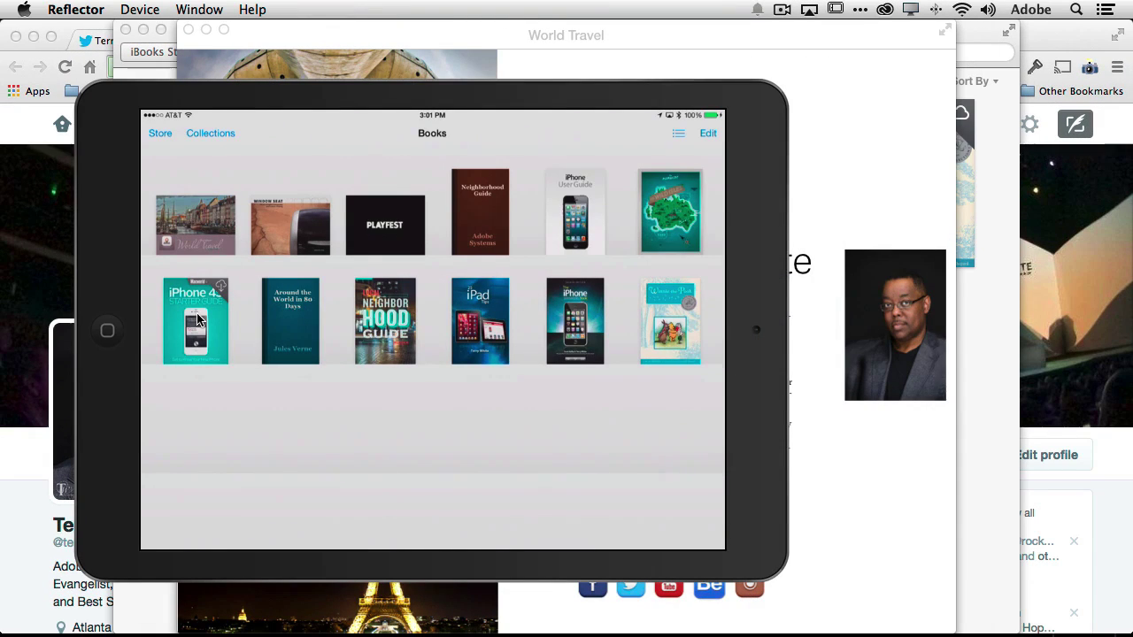
drag(375, 94, 298, 115)
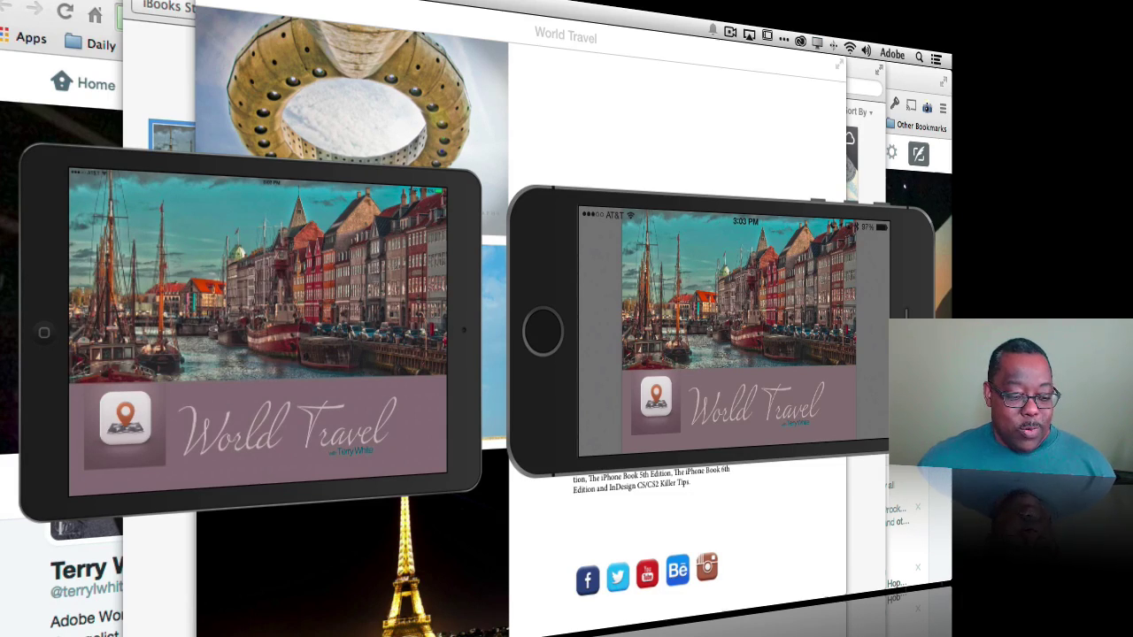
- Leave Reflector, open Finder at the Desktop, and select the exported WorldTravel.epub file
key(super+Tab)
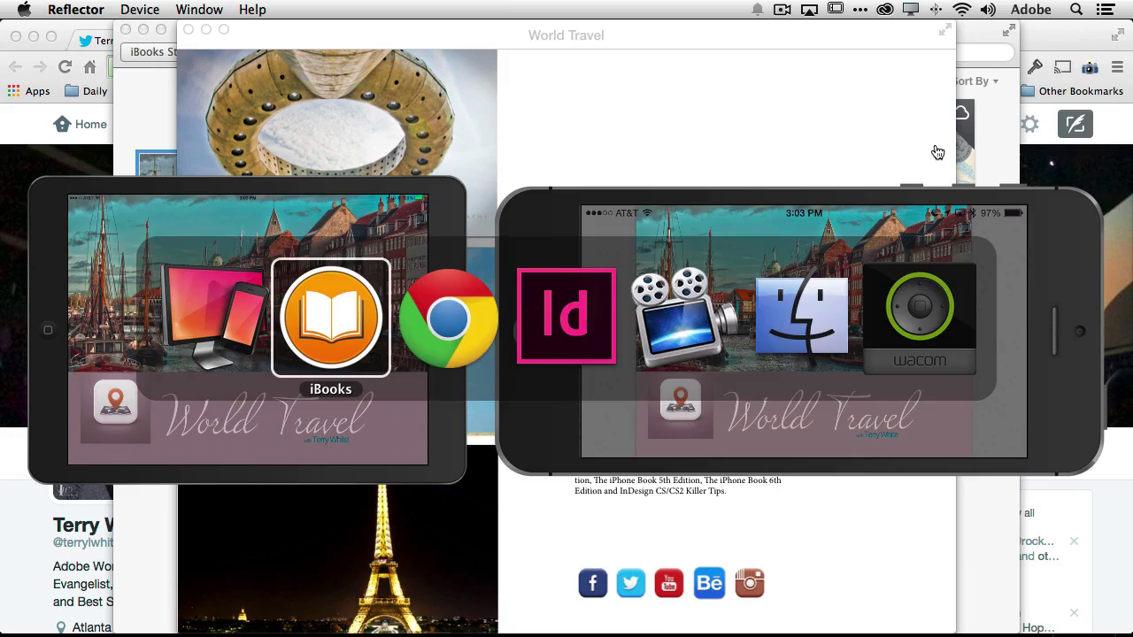
key(super+Tab)
key(super+Tab)
key(super+Tab)
key(super+Tab)
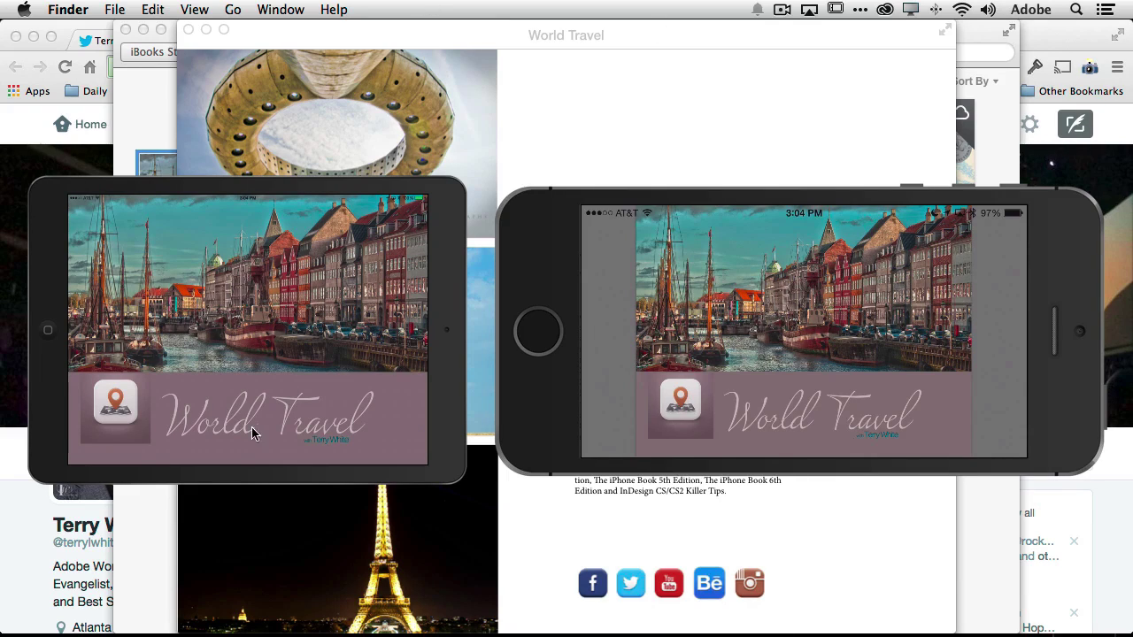
mouse_move(124, 631)
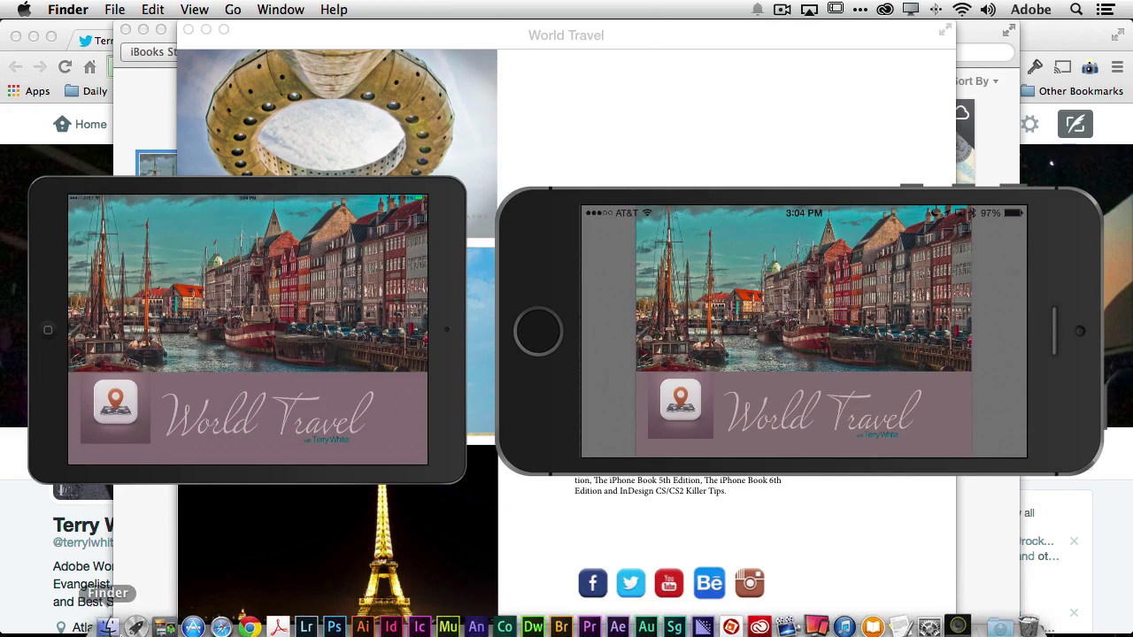
click(112, 617)
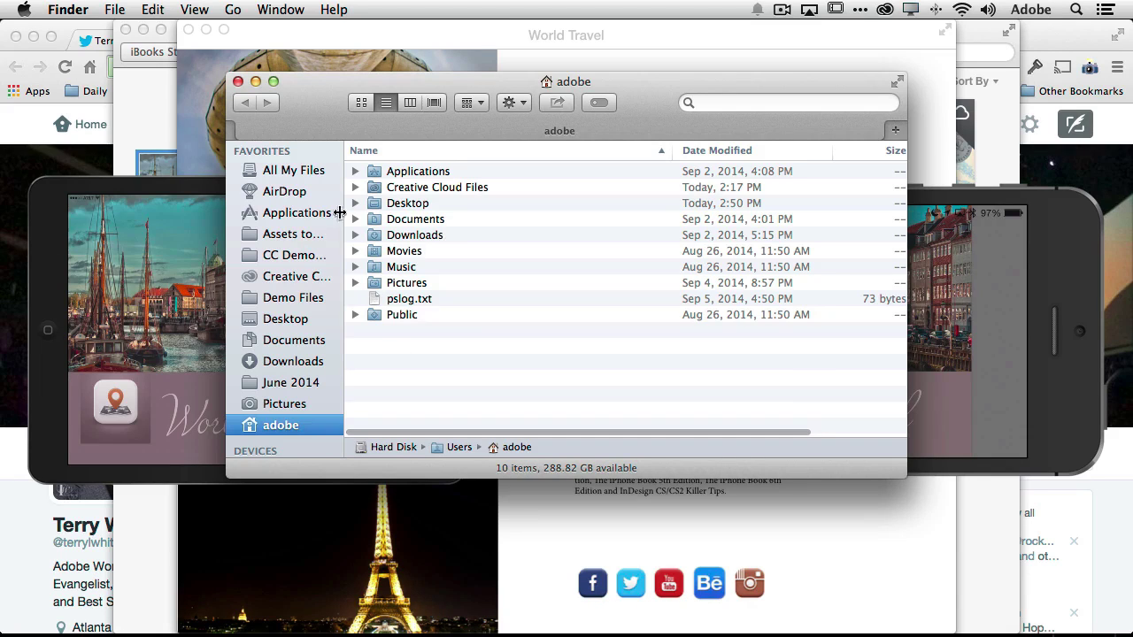
click(283, 319)
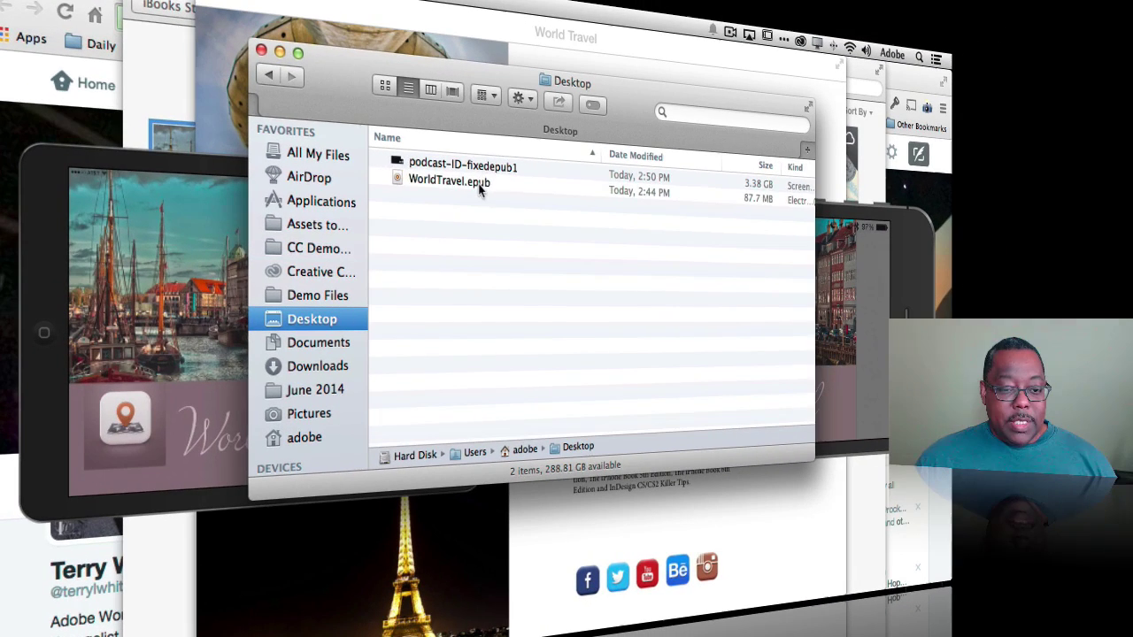
click(478, 187)
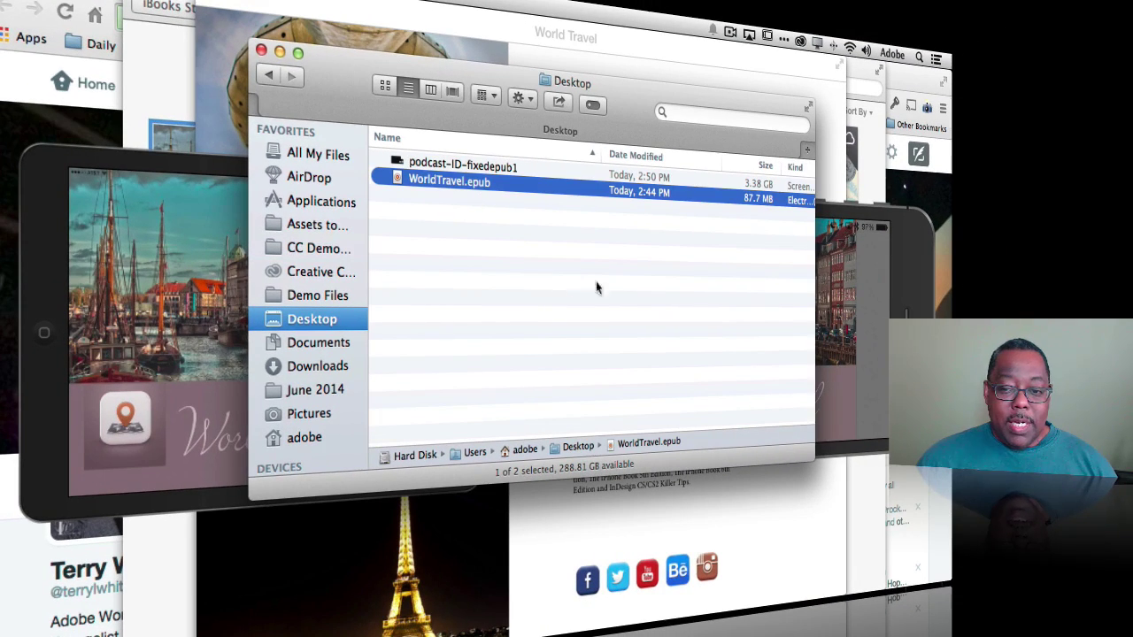